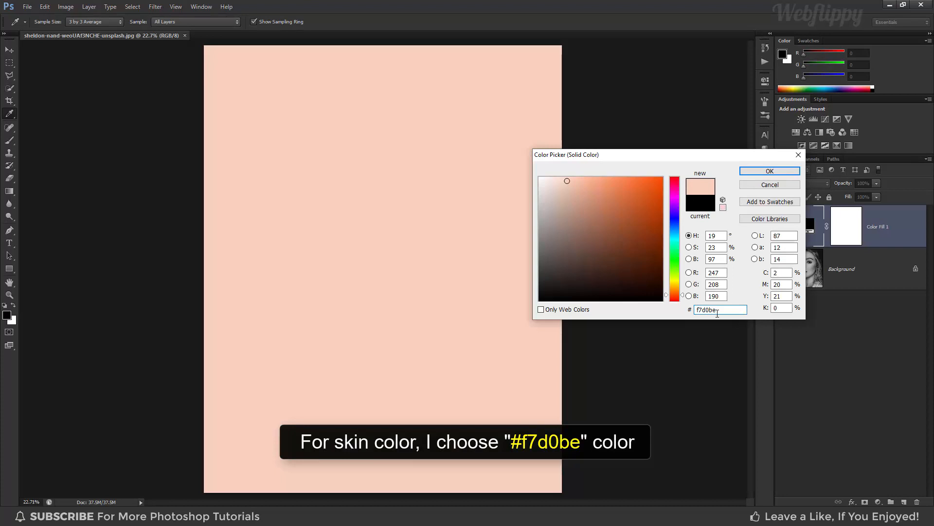
Accept the #f7d0be solid color fill, set its layer's blending mode to Color, and invert its layer mask.
left_click(757, 175)
left_click(786, 182)
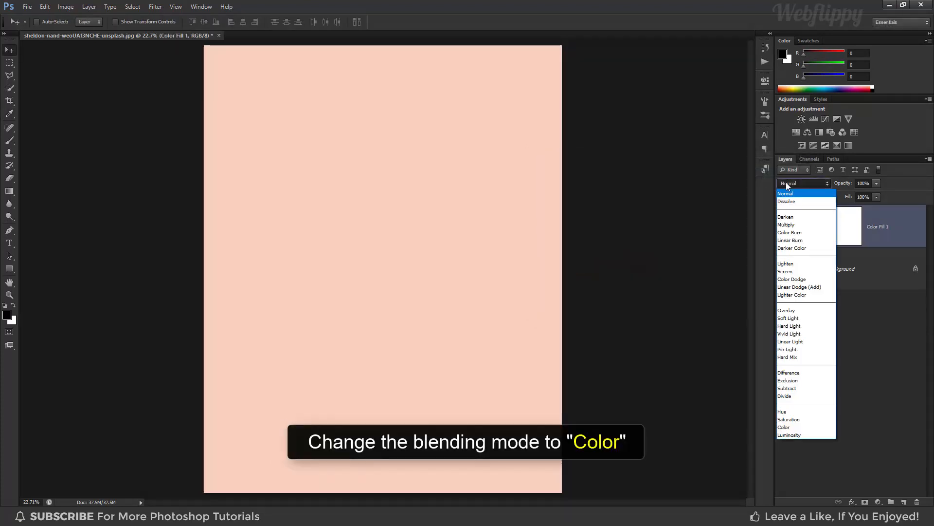
left_click(794, 426)
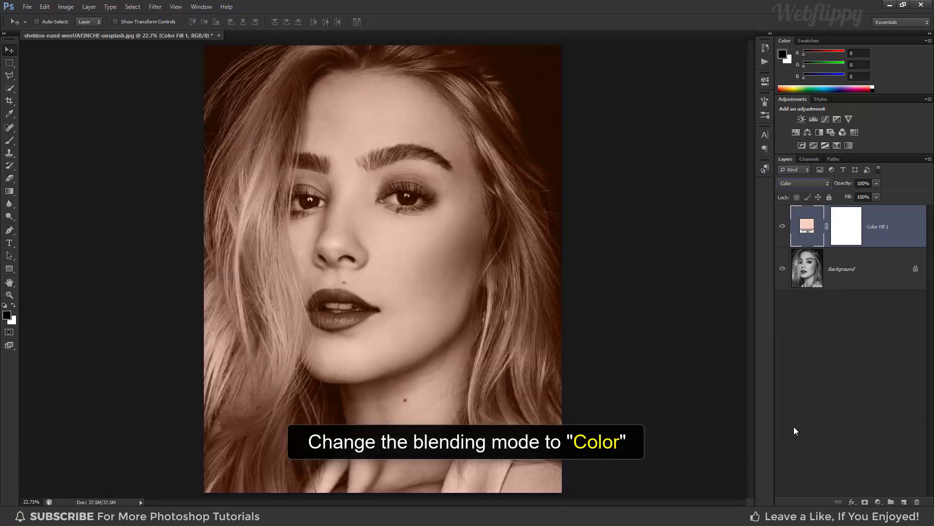
left_click(847, 232)
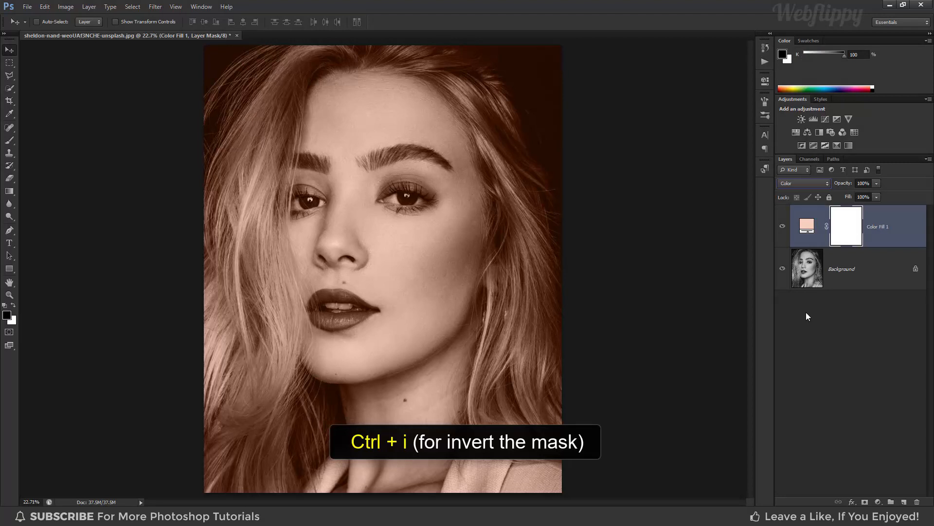
key("ctrl+i")
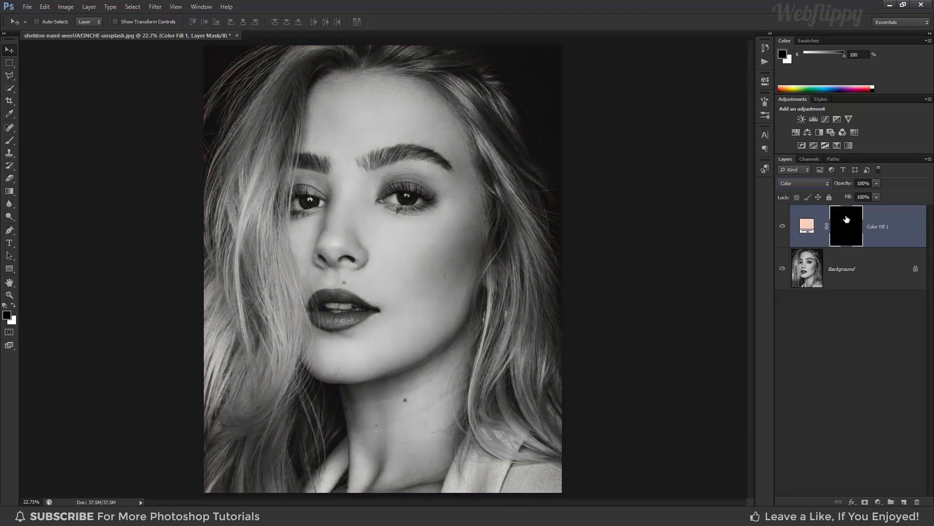
Activate the Brush tool and make white (#ffffff) the foreground color.
left_click(10, 142)
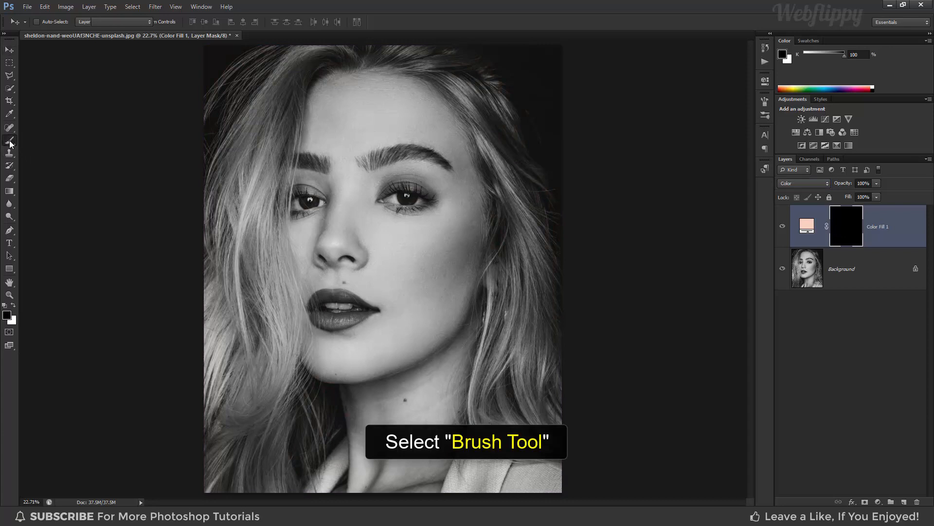
left_click(34, 140)
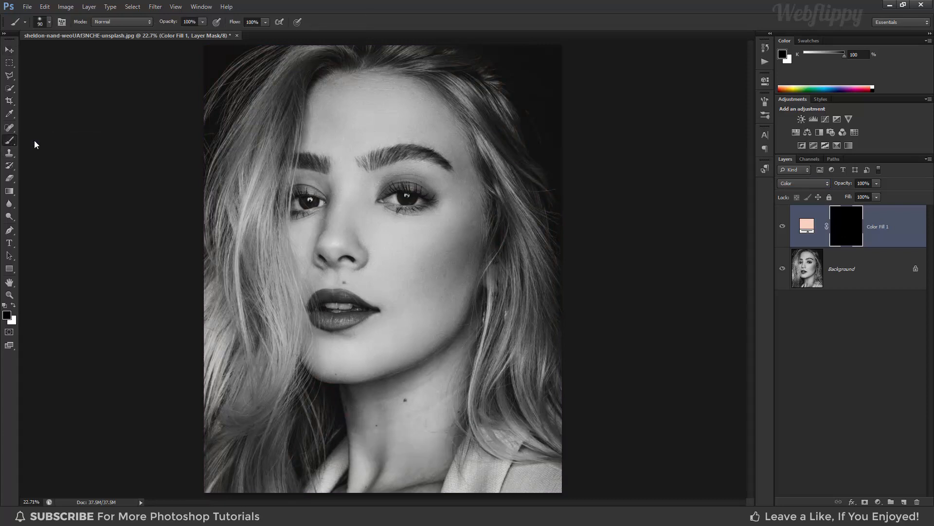
left_click(14, 307)
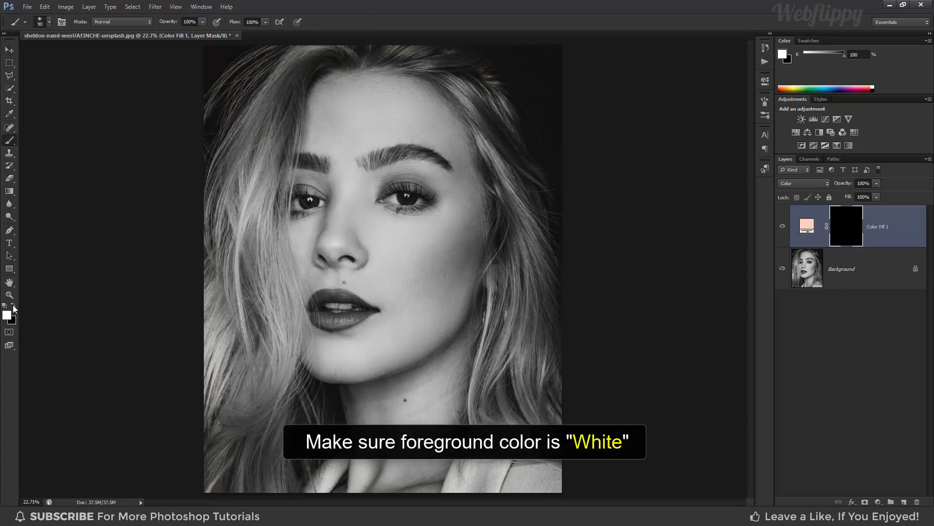
left_click(7, 315)
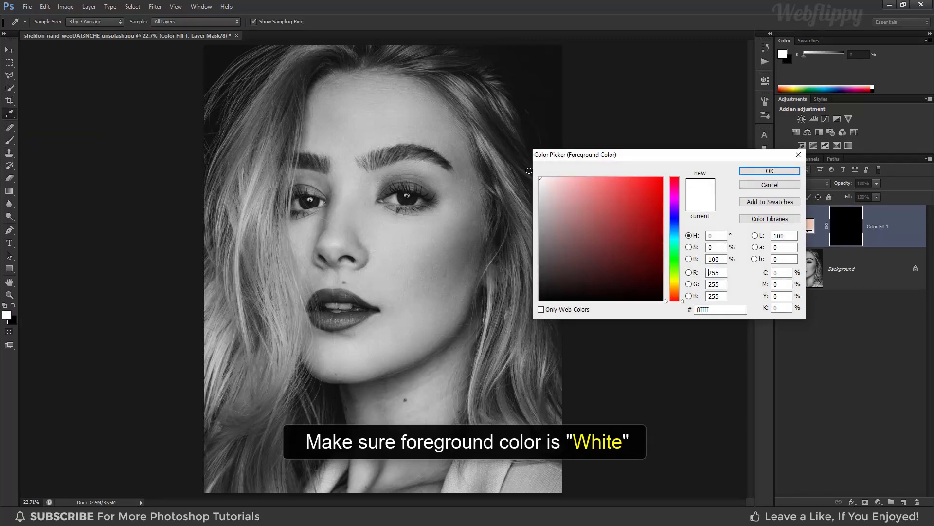
left_click(770, 171)
key("b")
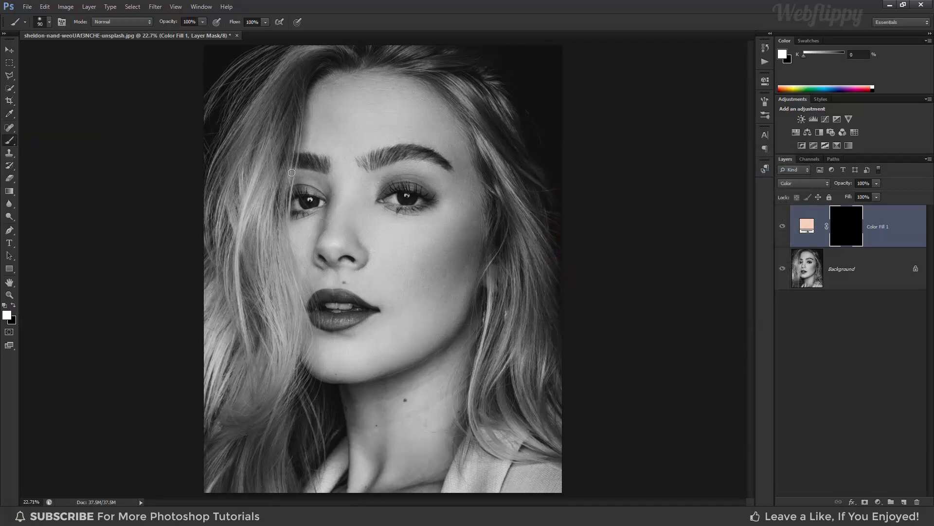
Enlarge the soft round brush to 300 px and paint the skin tone onto the forehead and around the fully visible eye.
left_click(49, 22)
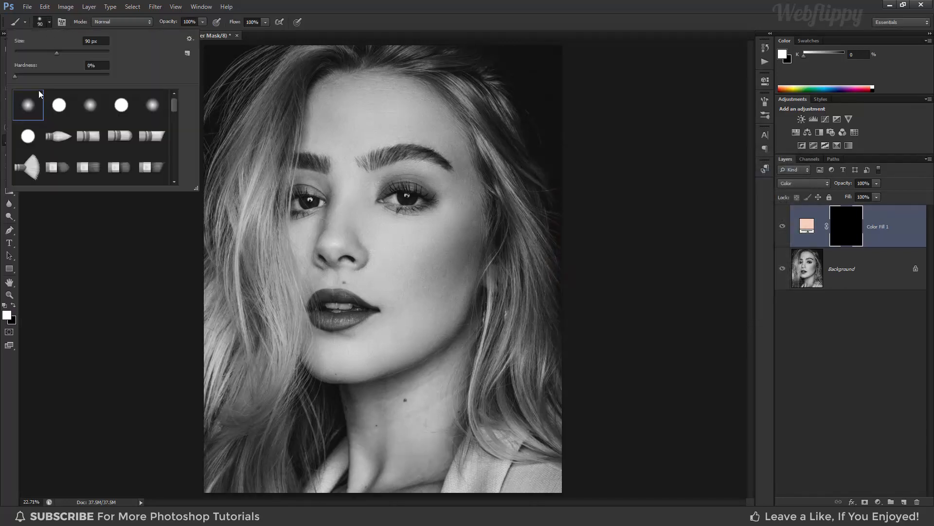
left_click(49, 22)
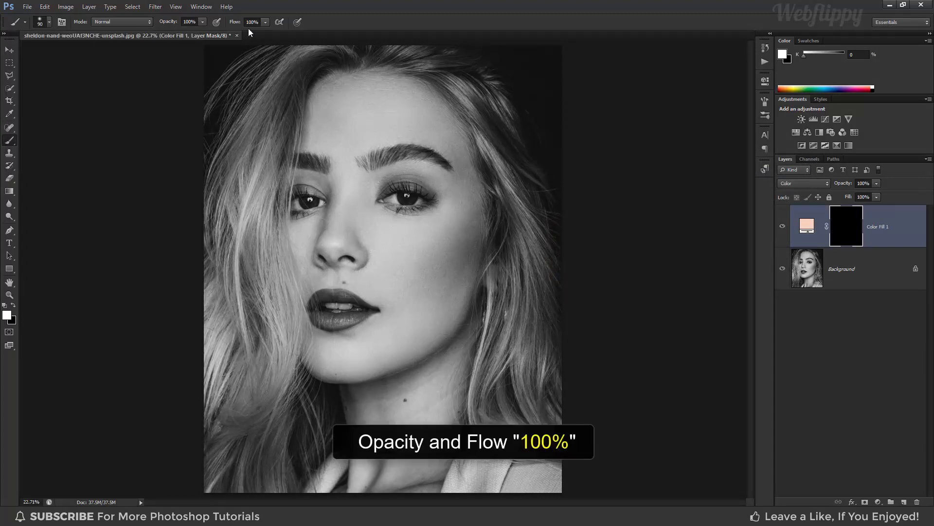
key("bracketright")
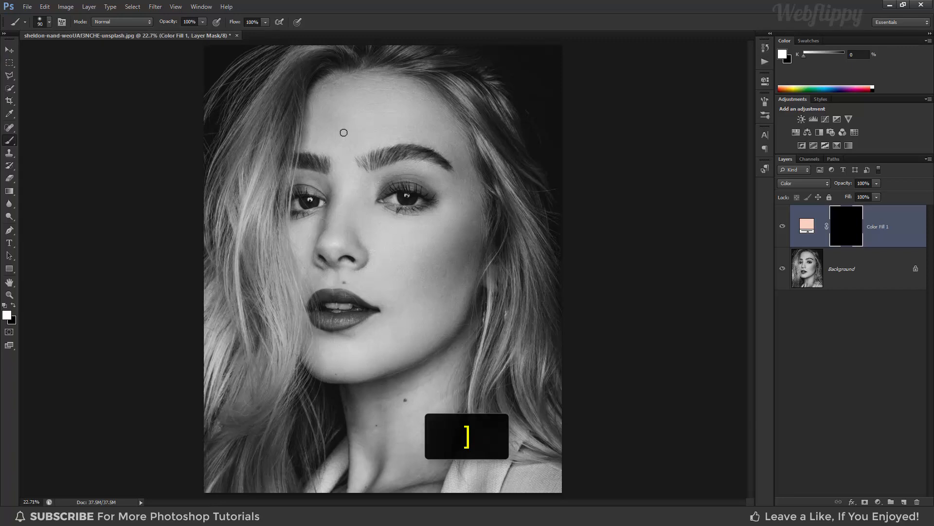
key("bracketright")
key("bracketright")
key("bracketright")
key("bracketright")
key("bracketright")
key("bracketright")
key("bracketright")
key("bracketright")
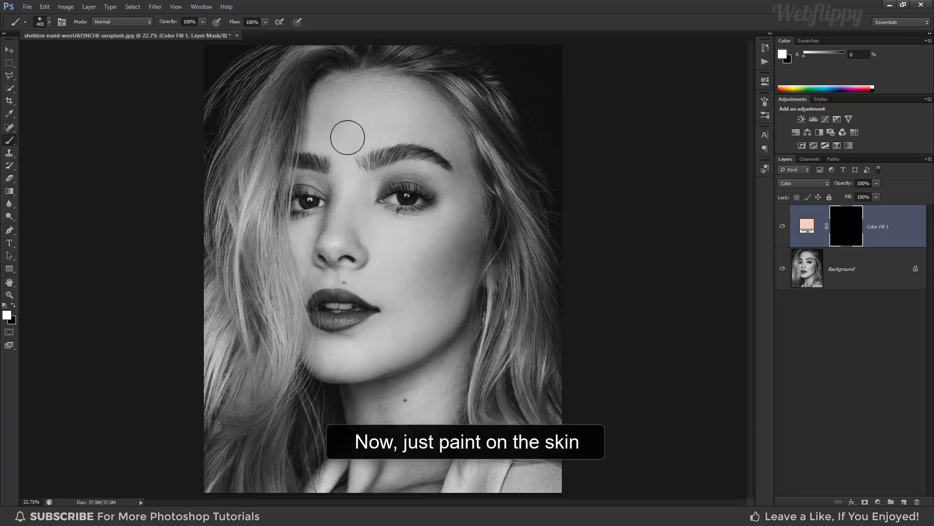
key("bracketleft")
left_click(325, 140)
mouse_move(326, 140)
left_mouse_down()
mouse_move(326, 91)
mouse_move(344, 136)
mouse_move(360, 95)
mouse_move(345, 83)
mouse_move(430, 107)
mouse_move(401, 117)
mouse_move(376, 156)
mouse_move(389, 193)
left_mouse_up()
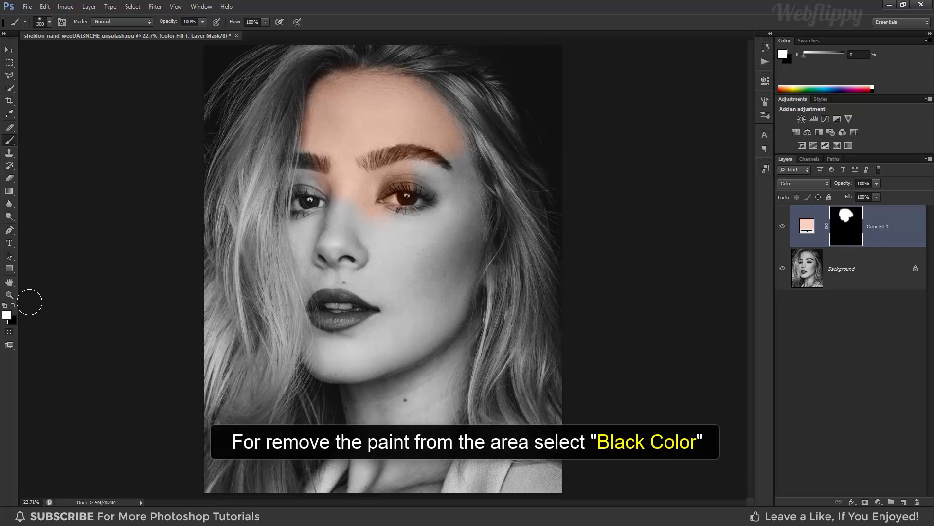
Make black the foreground color and paint the skin tone off the fully visible eye on the mask.
left_click(13, 307)
left_click(7, 315)
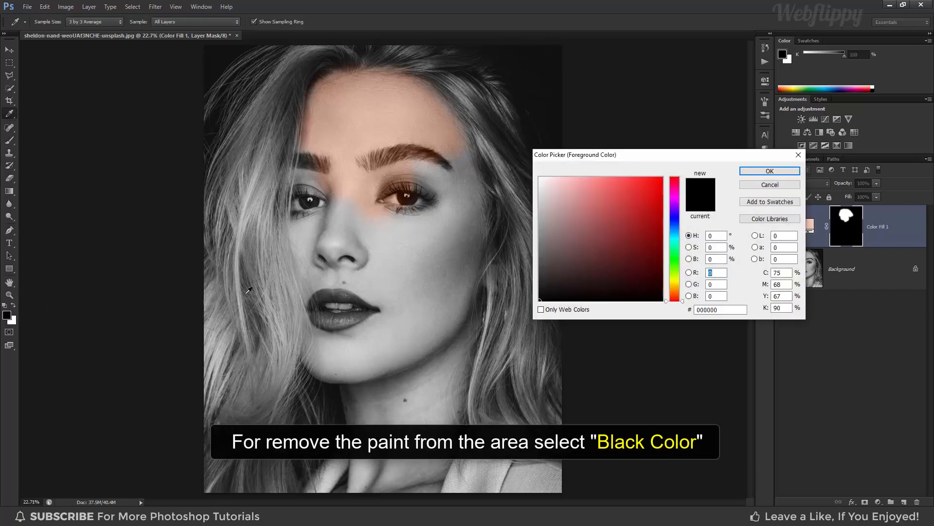
left_click(763, 172)
key("b")
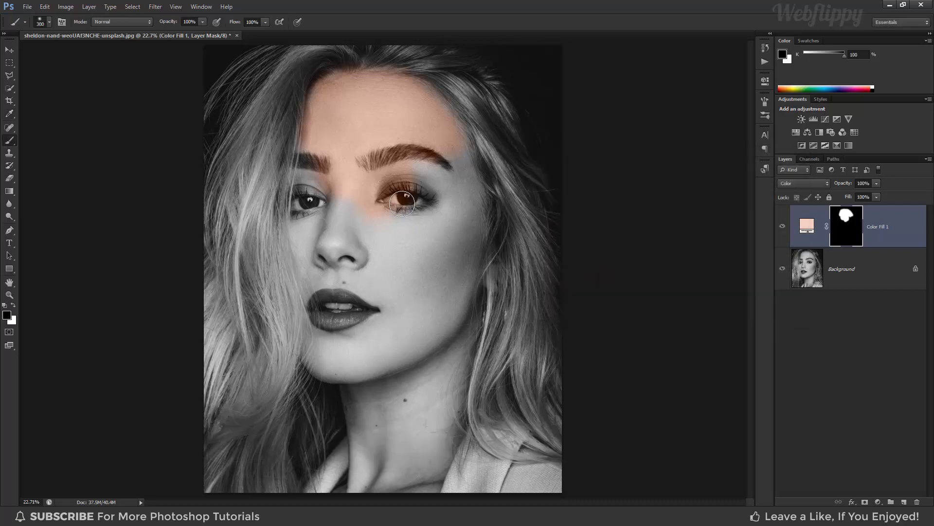
left_click_drag(399, 198, 404, 200)
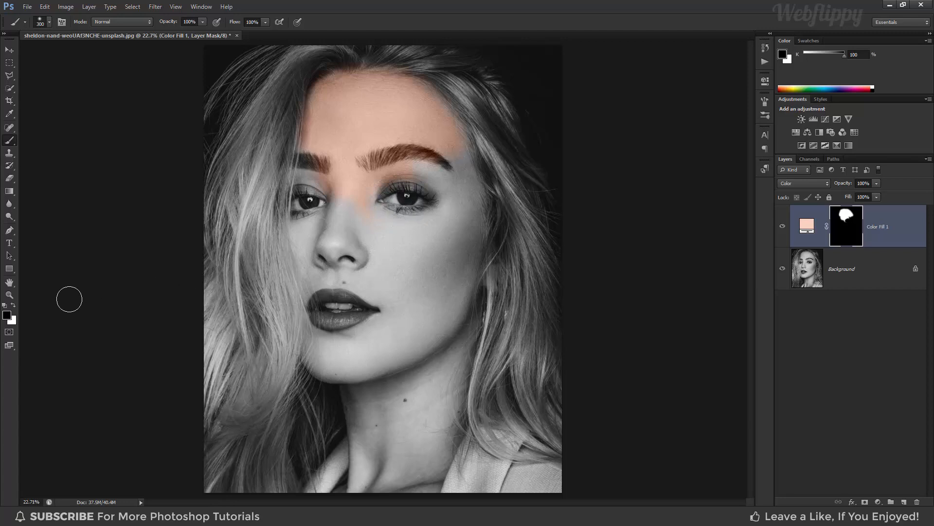
Return to white, reduce the brush to 150 px, and paint the skin tone around the upper eyelid and down the cheek.
left_click(14, 307)
key("bracketleft")
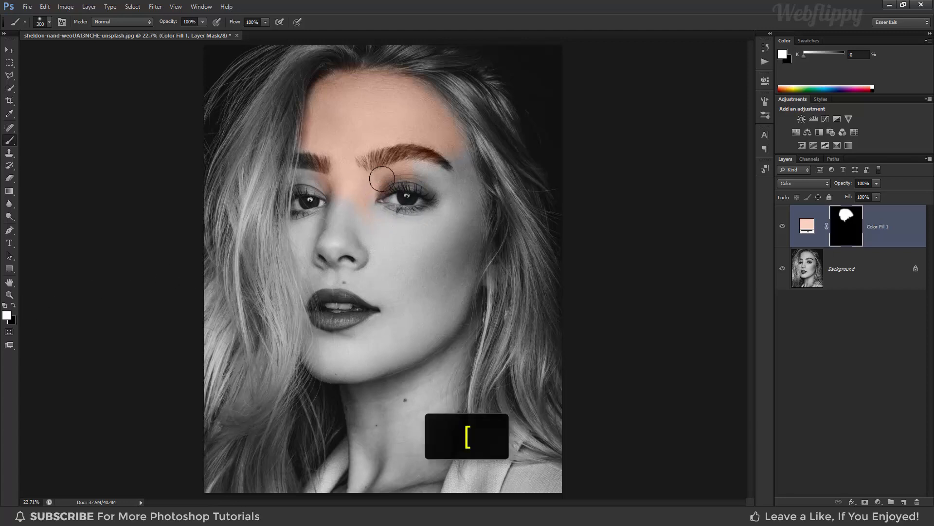
key("bracketleft")
key("bracketleft")
key("bracketleft")
key("bracketleft")
key("bracketleft")
key("bracketleft")
key("bracketleft")
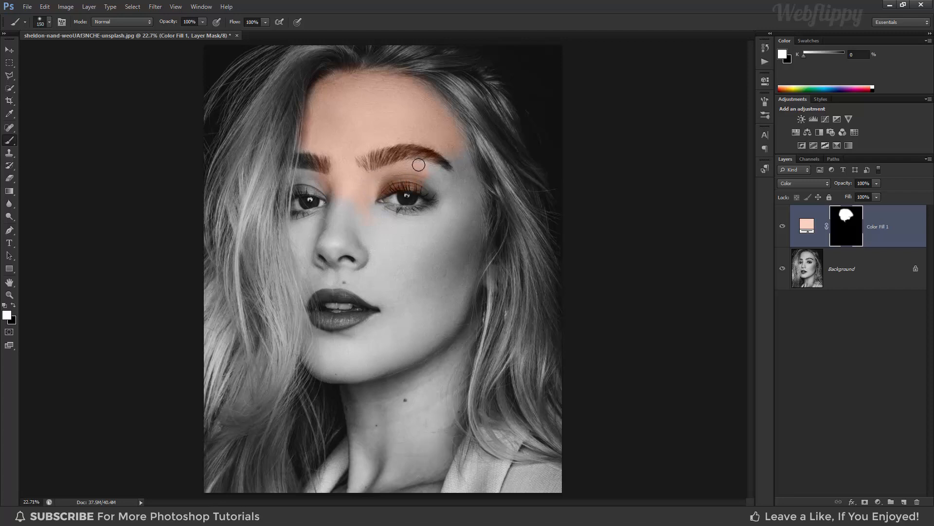
mouse_move(419, 164)
left_mouse_down()
mouse_move(437, 194)
mouse_move(443, 168)
mouse_move(426, 153)
mouse_move(461, 182)
mouse_move(464, 153)
mouse_move(473, 244)
mouse_move(417, 214)
mouse_move(369, 205)
mouse_move(385, 220)
mouse_move(333, 227)
mouse_move(432, 242)
mouse_move(453, 281)
mouse_move(398, 305)
mouse_move(342, 267)
mouse_move(406, 329)
mouse_move(392, 290)
left_mouse_up()
Paint the skin tone over the nose, cheeks and both eye areas, leaving the eyeballs uncolored, and prepare a 125 px black brush.
key("bracketright")
key("bracketright")
key("bracketright")
scroll(298, 195, "up", 5)
mouse_move(318, 184)
left_mouse_down()
mouse_move(376, 167)
mouse_move(365, 202)
mouse_move(375, 214)
mouse_move(359, 250)
mouse_move(362, 292)
left_mouse_up()
key("bracketleft")
key("bracketleft")
key("bracketleft")
key("bracketleft")
key("bracketleft")
key("bracketleft")
key("x")
key("bracketright")
key("bracketright")
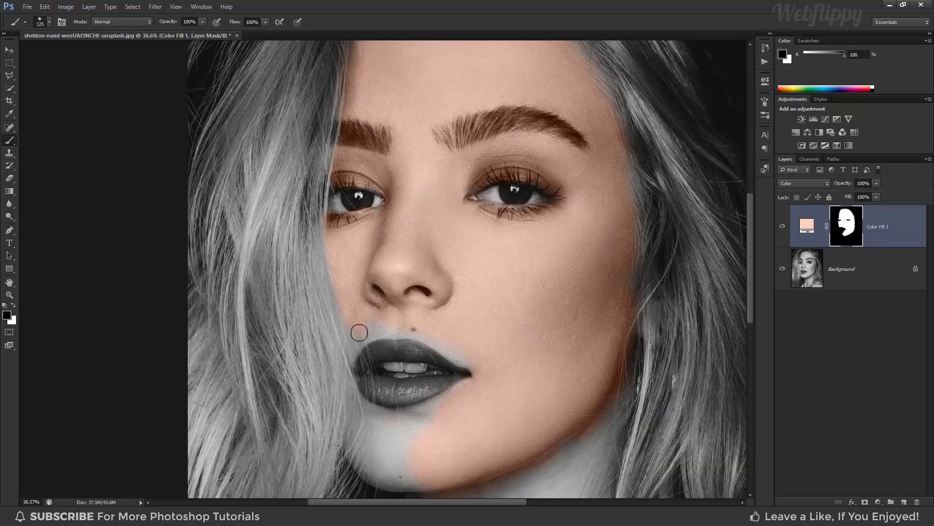
Paint the skin tone around the lips and over the chin with a smaller white brush.
key("x")
key("bracketleft")
key("bracketleft")
left_click_drag(365, 327, 457, 349)
left_click_drag(461, 349, 432, 273)
mouse_move(427, 315)
left_mouse_down()
mouse_move(336, 329)
mouse_move(336, 345)
mouse_move(381, 407)
left_mouse_up()
Paint the skin tone along the jawline and down the neck toward the collar, adjusting the brush size to fit.
key("bracketleft")
key("bracketleft")
key("bracketleft")
key("bracketleft")
scroll(406, 420, "down", 2)
left_click_drag(435, 485, 350, 399)
key("bracketright")
key("bracketright")
key("bracketright")
mouse_move(357, 363)
left_mouse_down()
mouse_move(346, 333)
mouse_move(394, 363)
mouse_move(438, 418)
mouse_move(314, 413)
mouse_move(286, 457)
left_mouse_up()
Fill in the uncolored patches on the lower neck and along the hair edge with a 150 px white brush.
key("bracketright")
key("bracketright")
key("bracketright")
key("bracketleft")
key("bracketleft")
key("x")
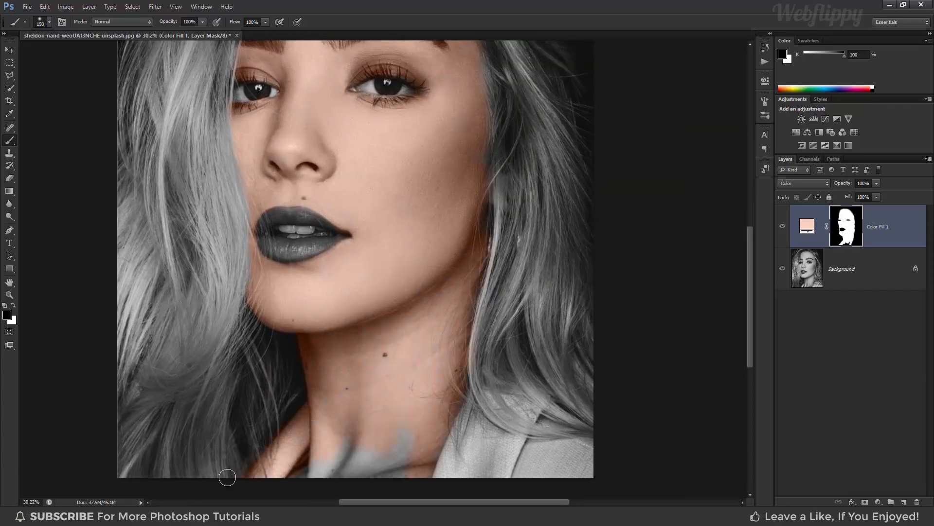
key("x")
left_click_drag(341, 438, 386, 476)
left_click_drag(462, 204, 482, 381)
scroll(440, 296, "down", 1)
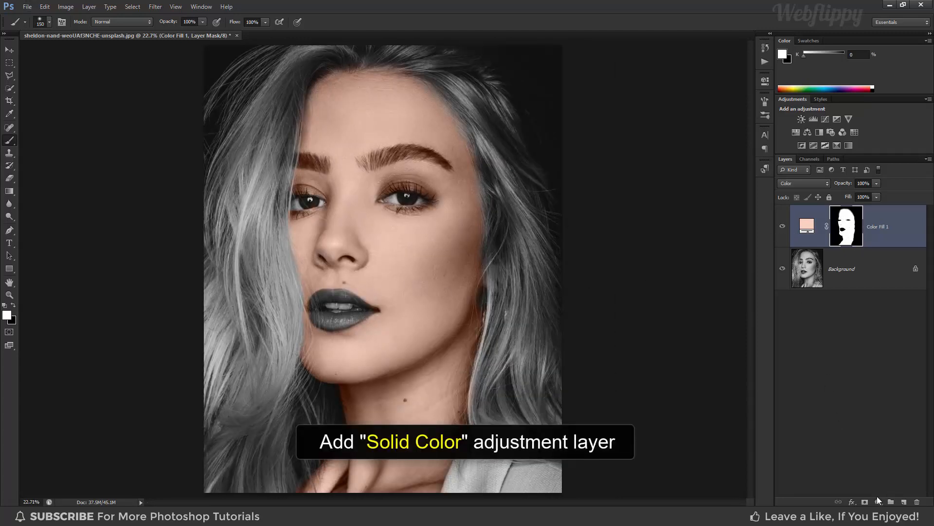
Add a Solid Color fill layer for the lips using #8b3737.
left_click(878, 500)
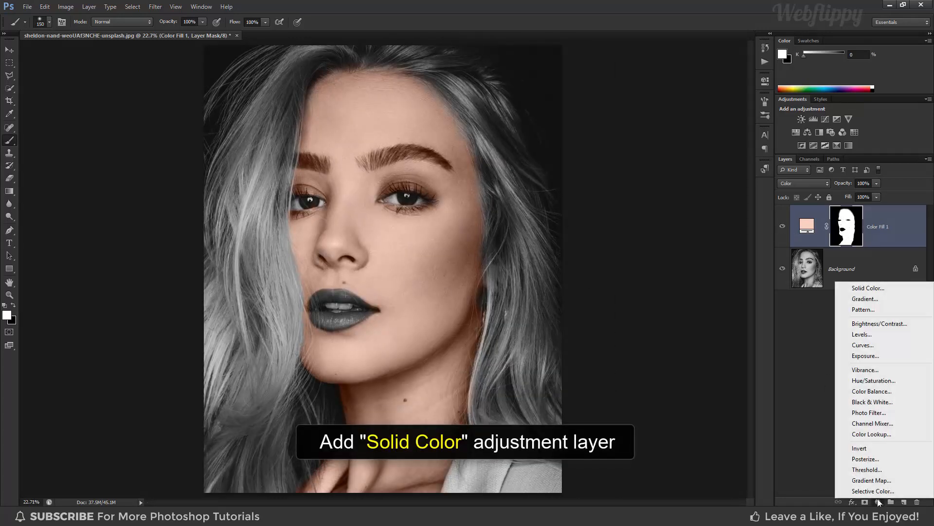
left_click(866, 291)
left_click_drag(631, 252, 620, 232)
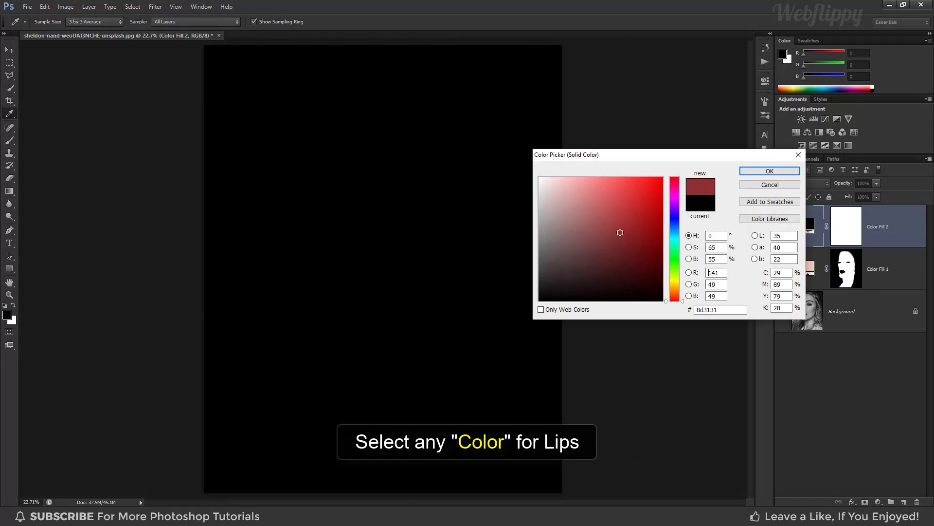
left_click_drag(676, 282, 675, 295)
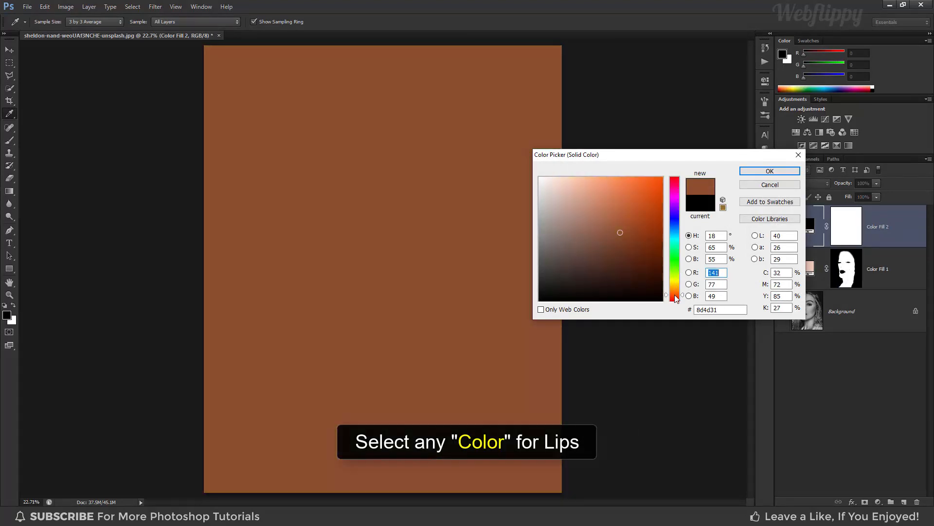
double_click(711, 309)
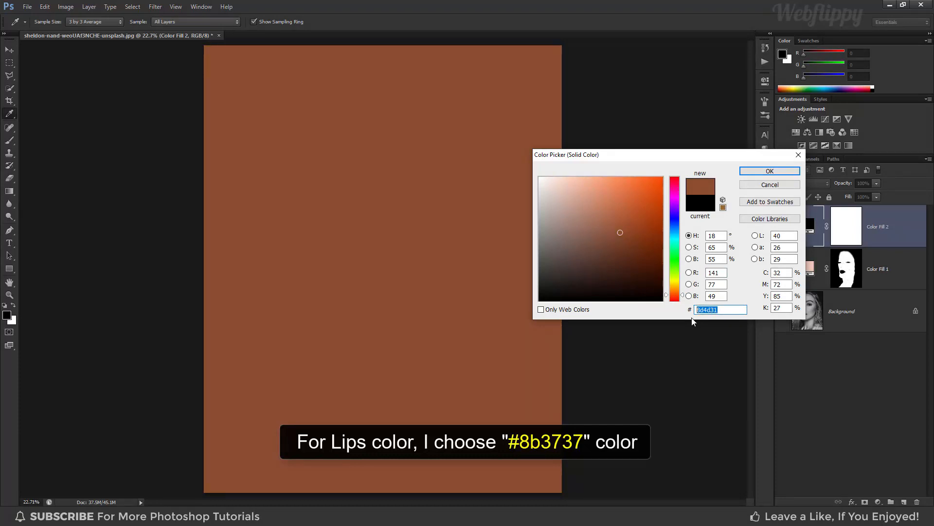
type("8b3737")
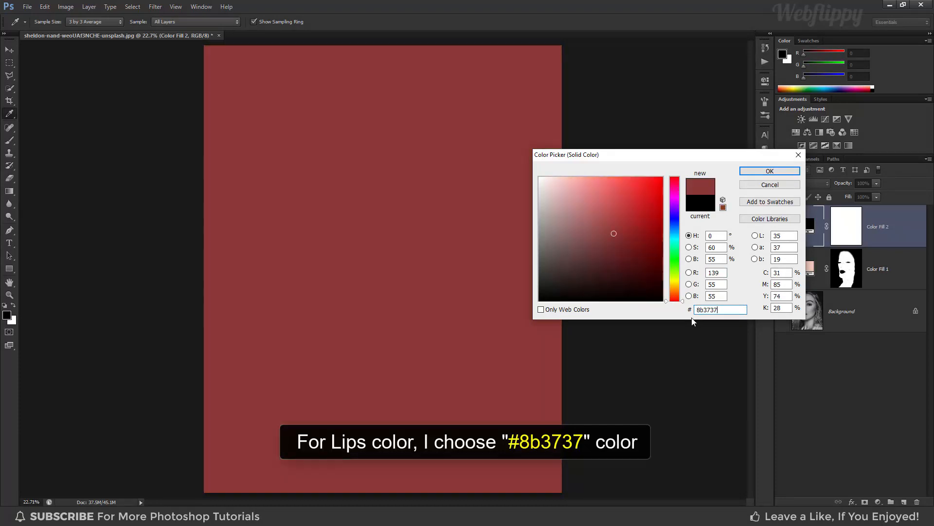
left_click(766, 177)
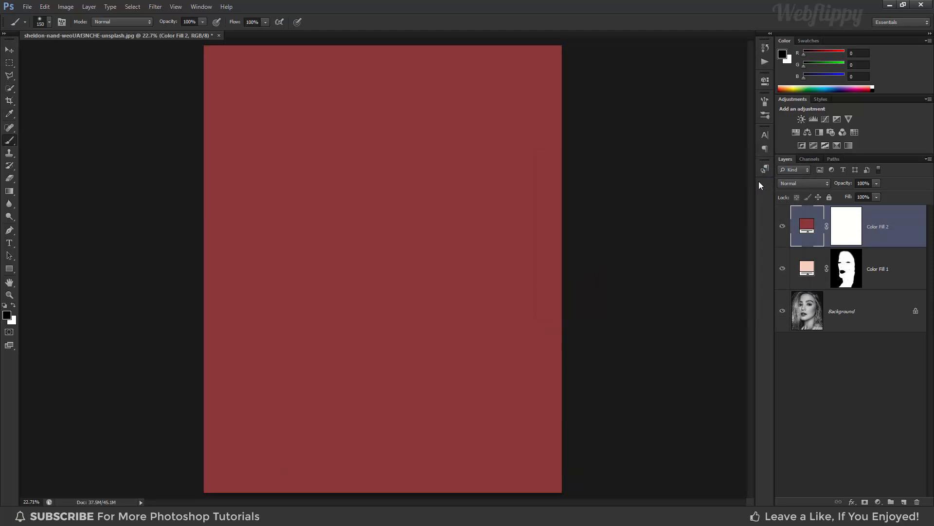
Set the lip color layer's blending mode to Color and invert its layer mask.
left_click(802, 184)
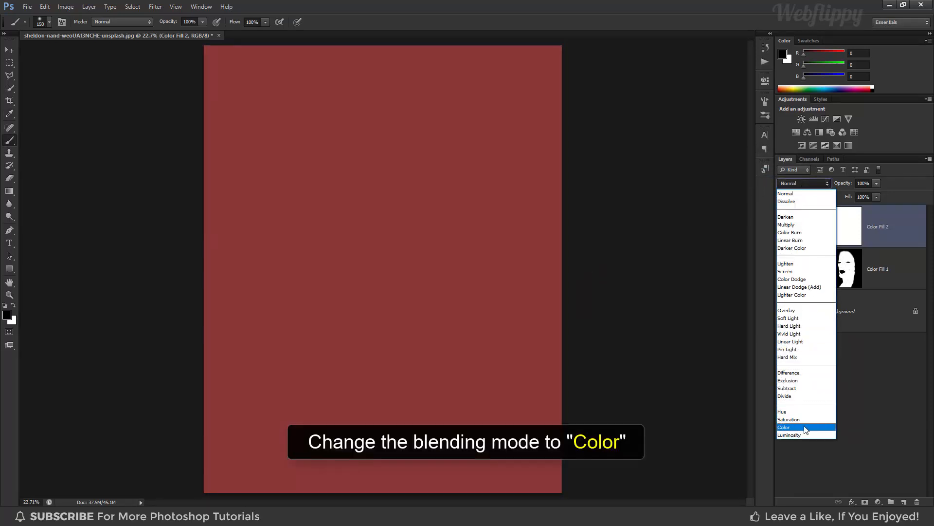
left_click(805, 427)
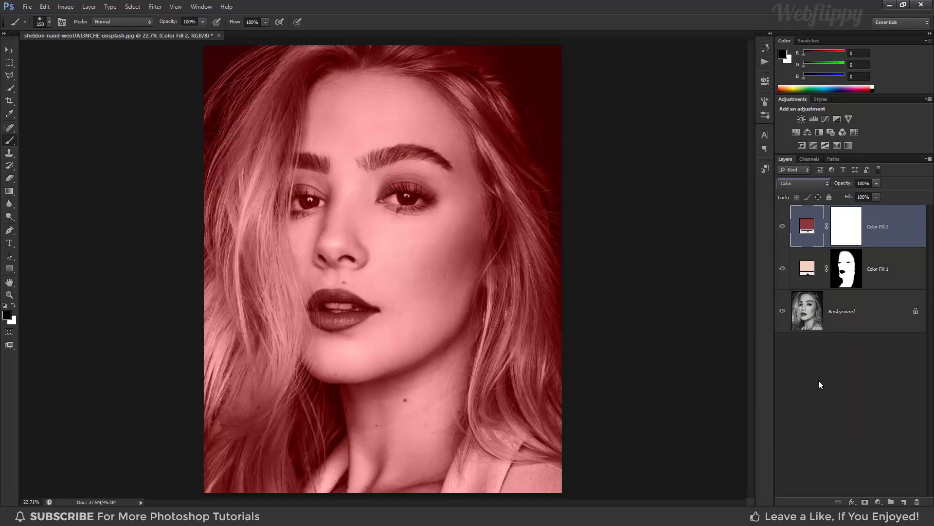
left_click(846, 224)
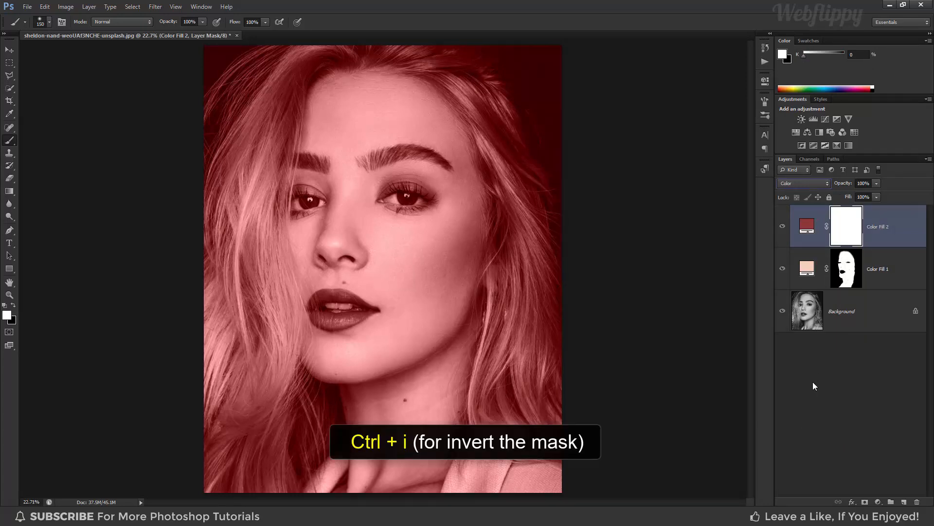
key("ctrl+i")
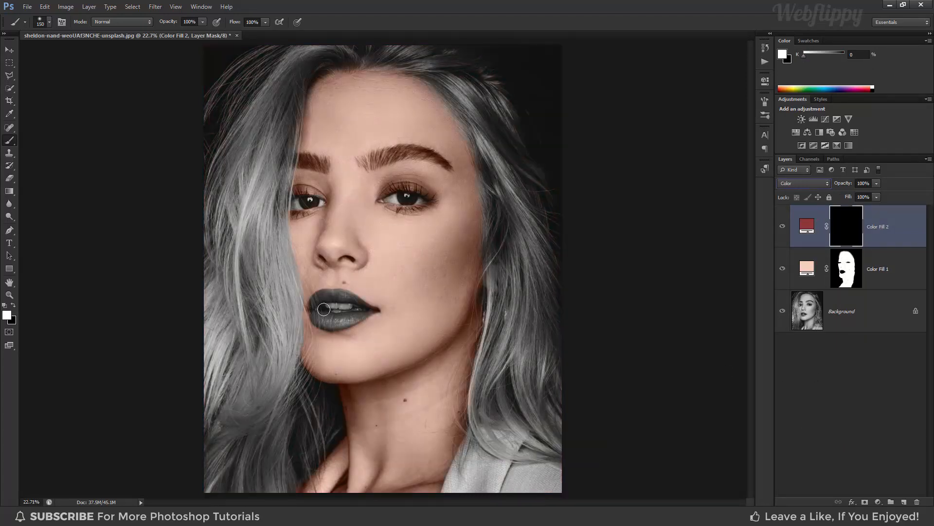
Paint the upper lip white on the lip color layer's mask, using a brush smaller than 150 px.
scroll(345, 302, "up", 3)
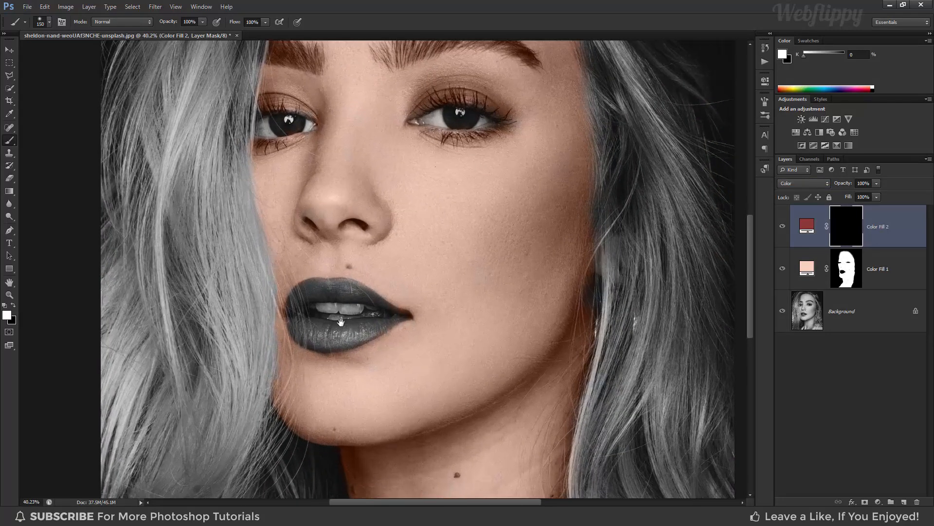
mouse_move(341, 322)
left_mouse_down()
mouse_move(339, 276)
mouse_move(339, 286)
left_mouse_up()
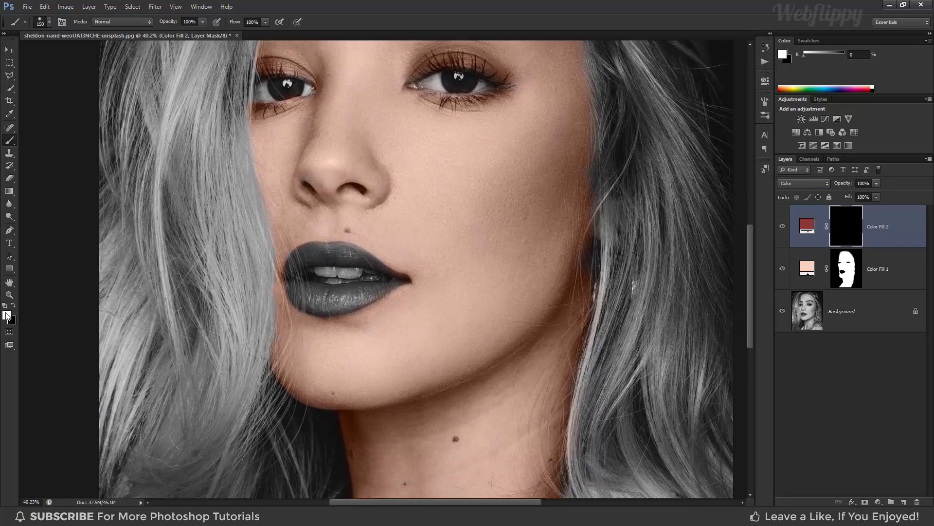
key("bracketleft")
key("bracketleft")
key("bracketleft")
key("bracketleft")
mouse_move(293, 272)
left_mouse_down()
mouse_move(310, 260)
mouse_move(289, 241)
mouse_move(379, 262)
left_mouse_up()
Paint the lower lip out to the mouth corner on the mask with a 50 px white brush.
scroll(311, 259, "up", 3)
key("bracketleft")
key("bracketleft")
key("bracketleft")
key("bracketleft")
key("bracketright")
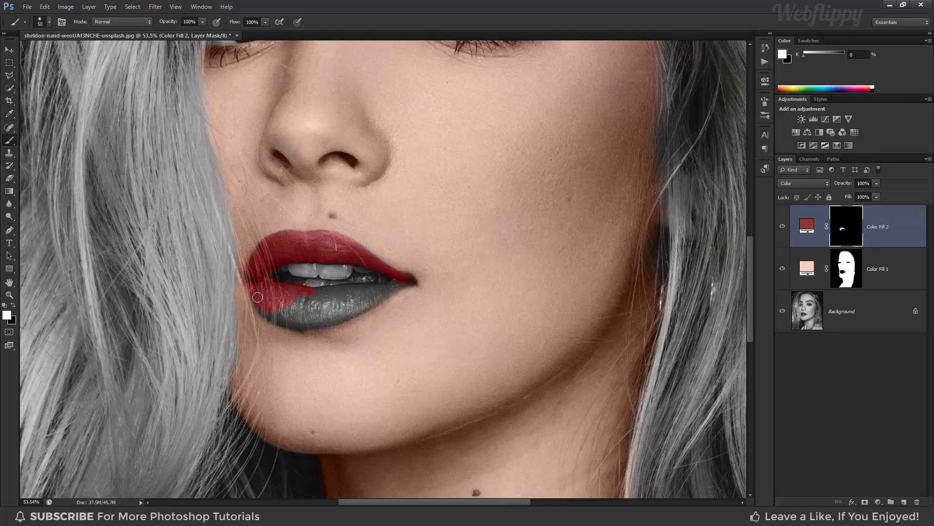
mouse_move(258, 298)
left_mouse_down()
mouse_move(310, 325)
mouse_move(337, 289)
mouse_move(365, 303)
mouse_move(358, 289)
mouse_move(400, 284)
left_mouse_up()
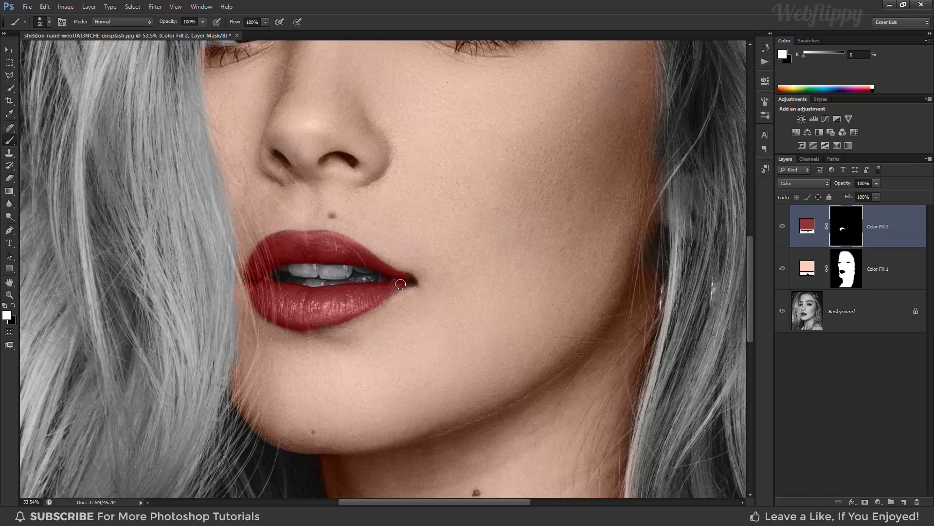
scroll(275, 238, "down", 8)
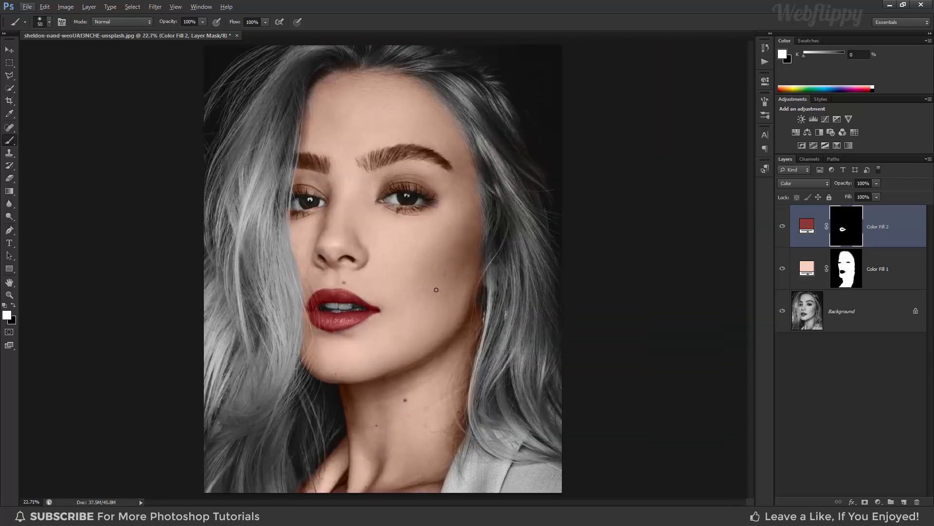
double_click(805, 227)
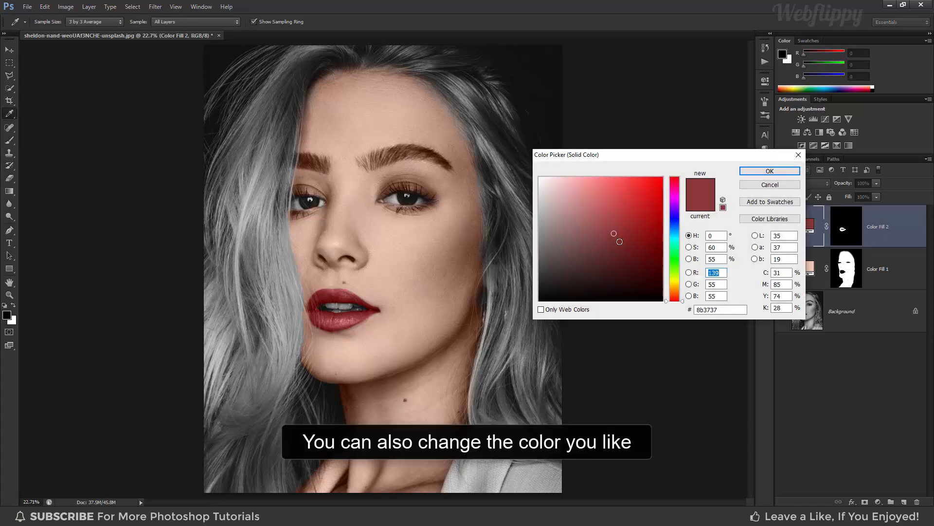
left_click_drag(676, 292, 674, 295)
mouse_move(620, 255)
left_mouse_down()
mouse_move(578, 259)
mouse_move(580, 241)
mouse_move(628, 229)
left_mouse_up()
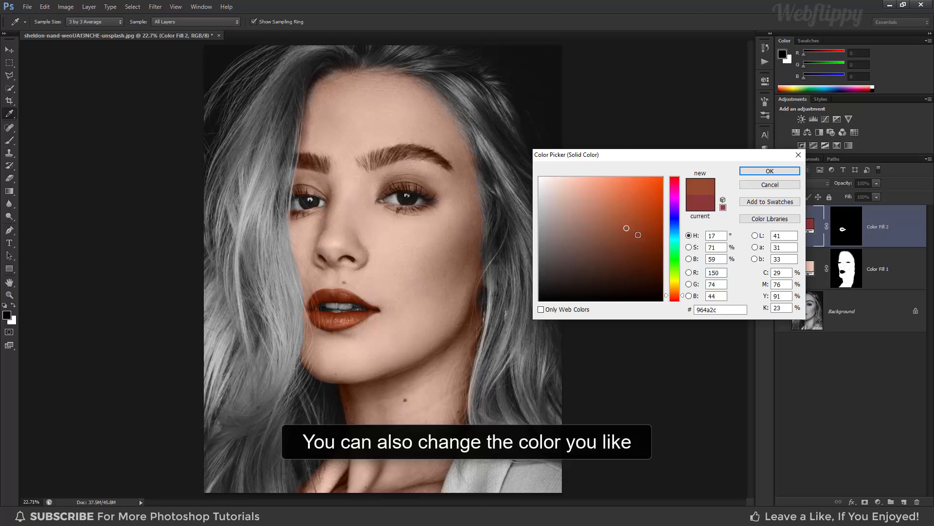
left_click(769, 185)
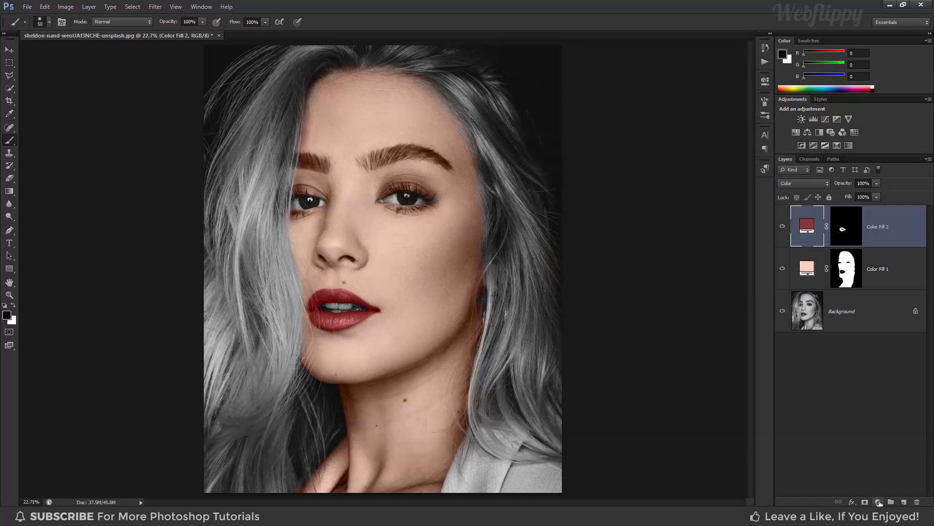
Add a Solid Color fill layer for the hair using #341807.
left_click(878, 503)
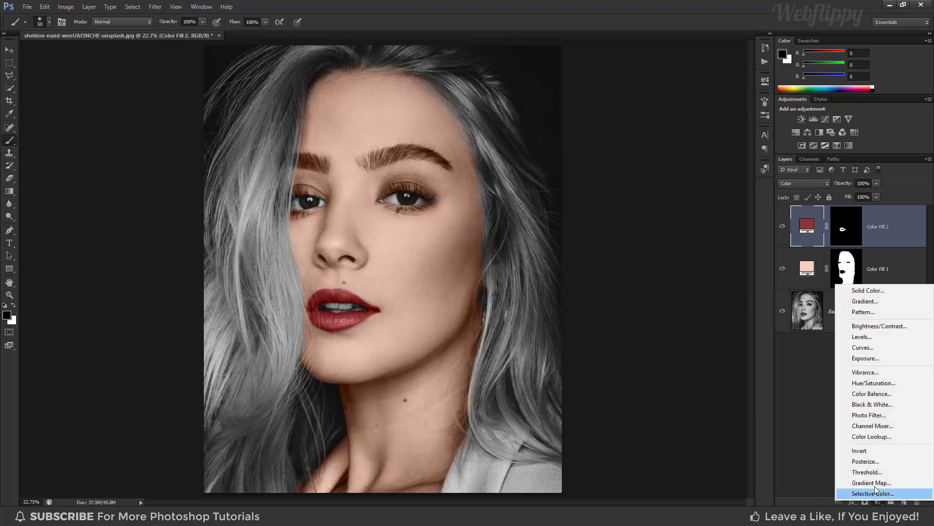
left_click(861, 292)
left_click(730, 309)
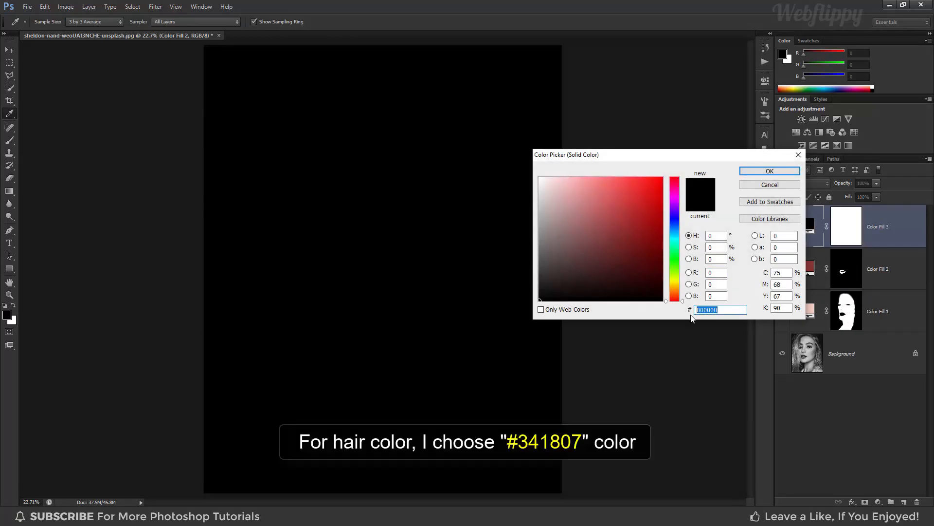
type("341807")
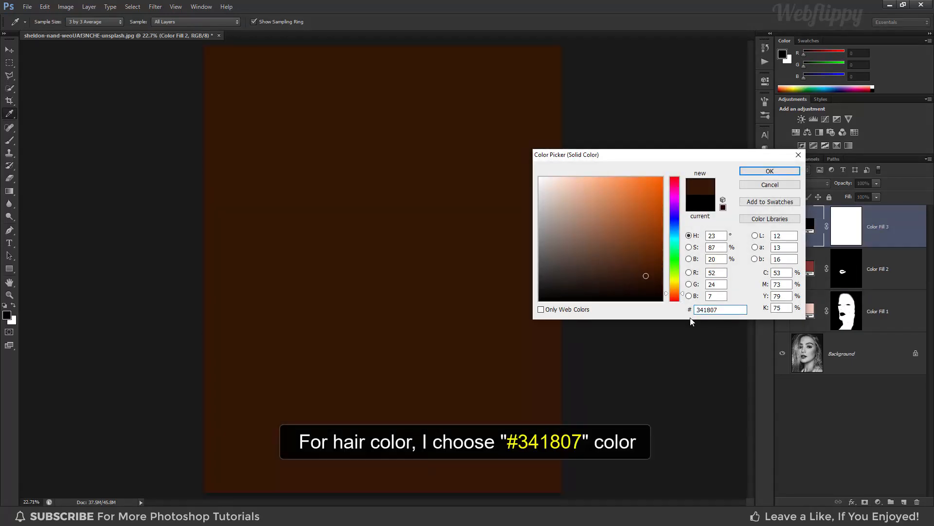
left_click(769, 171)
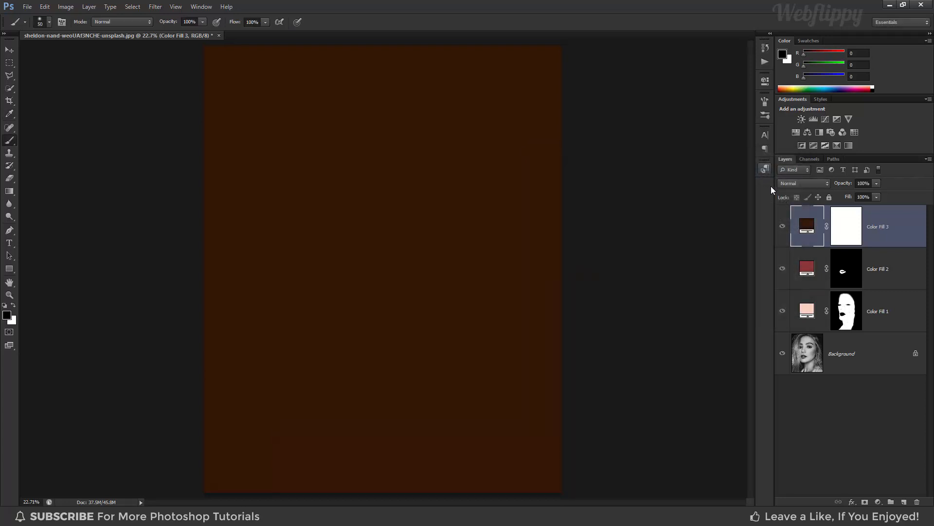
Set the hair color layer's blending mode to Color and invert its layer mask.
left_click(804, 183)
left_click(796, 427)
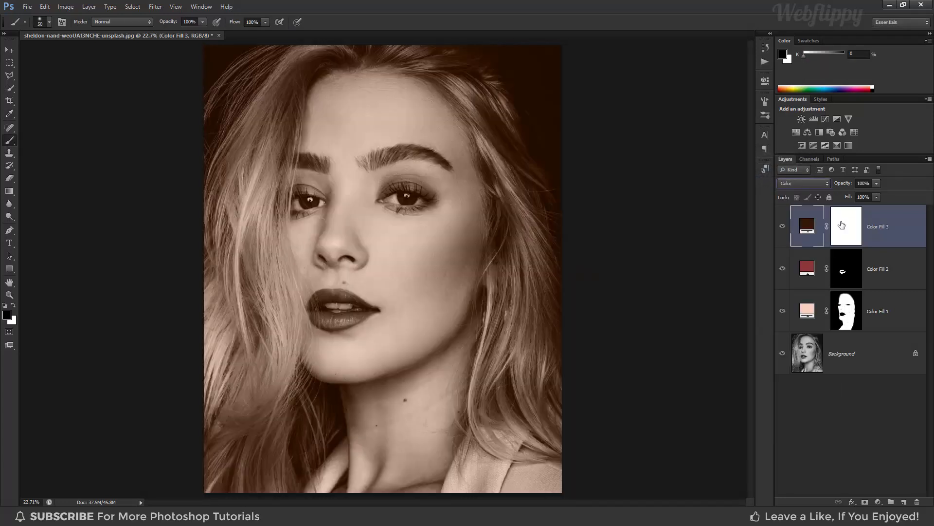
left_click(843, 226)
key("ctrl+i")
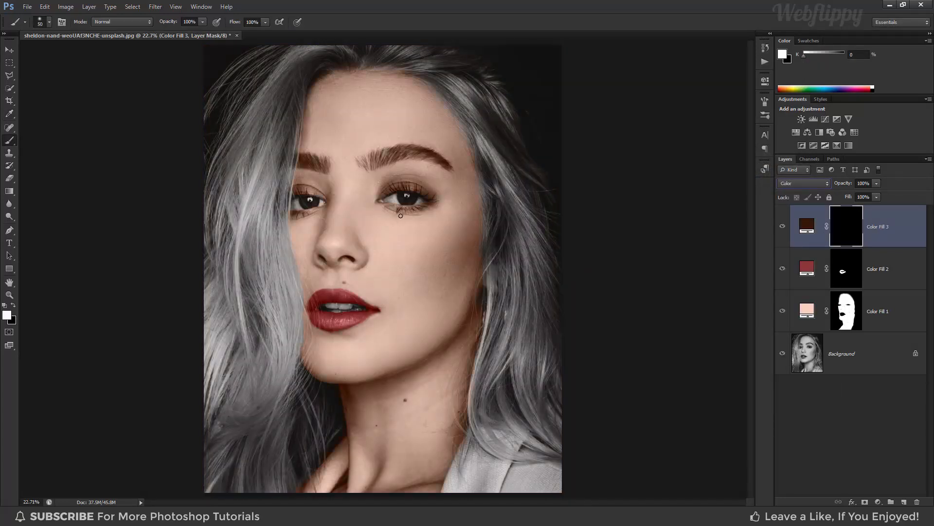
Paint the hair on both sides of the face with a much larger white brush on the hair layer's mask.
key("bracketright")
key("bracketright")
key("bracketright")
key("bracketright")
key("bracketright")
key("bracketright")
key("bracketright")
key("bracketright")
key("bracketright")
key("bracketright")
key("bracketright")
mouse_move(255, 87)
left_mouse_down()
mouse_move(201, 126)
mouse_move(270, 53)
mouse_move(291, 112)
mouse_move(198, 279)
mouse_move(283, 155)
mouse_move(275, 236)
mouse_move(284, 367)
mouse_move(217, 364)
mouse_move(257, 442)
mouse_move(317, 400)
mouse_move(220, 499)
mouse_move(319, 445)
mouse_move(250, 131)
mouse_move(456, 59)
mouse_move(481, 122)
mouse_move(467, 107)
mouse_move(498, 222)
mouse_move(494, 350)
left_mouse_up()
Fill in the remaining gray hair above the shoulder and collar, adjusting the brush size to fit.
key("bracketleft")
key("bracketleft")
key("bracketleft")
key("bracketleft")
key("bracketleft")
key("bracketleft")
key("bracketleft")
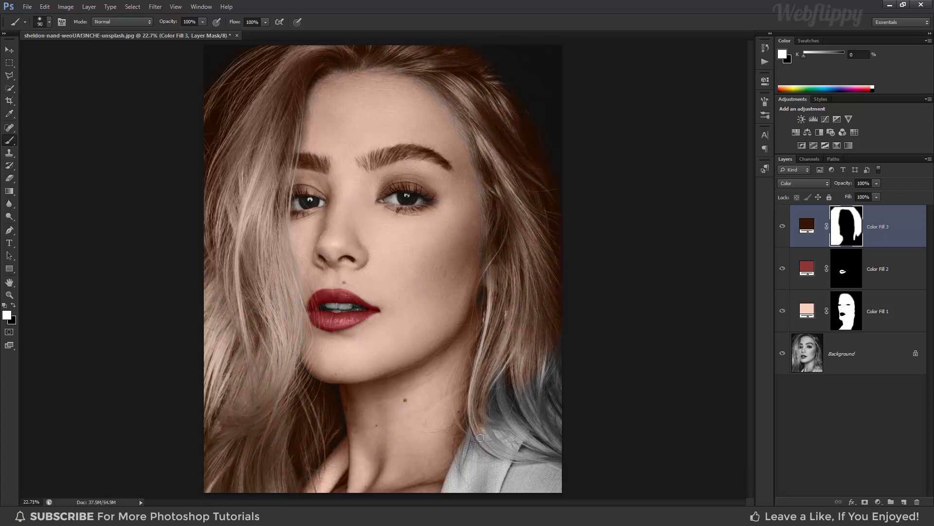
mouse_move(492, 410)
left_mouse_down()
mouse_move(510, 386)
mouse_move(521, 424)
mouse_move(551, 422)
left_mouse_up()
key("bracketright")
key("bracketright")
key("bracketright")
key("bracketright")
double_click(812, 225)
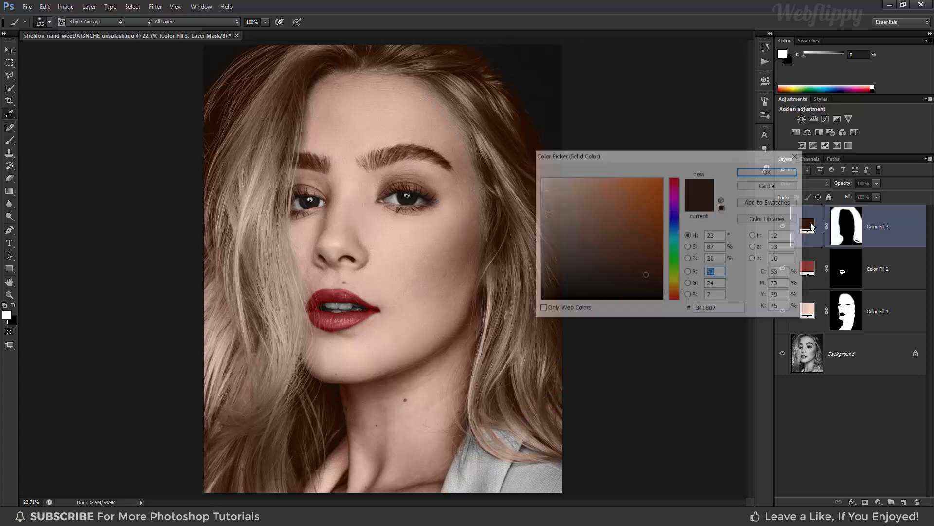
mouse_move(635, 270)
left_mouse_down()
mouse_move(625, 254)
mouse_move(652, 246)
mouse_move(639, 280)
mouse_move(638, 266)
left_mouse_up()
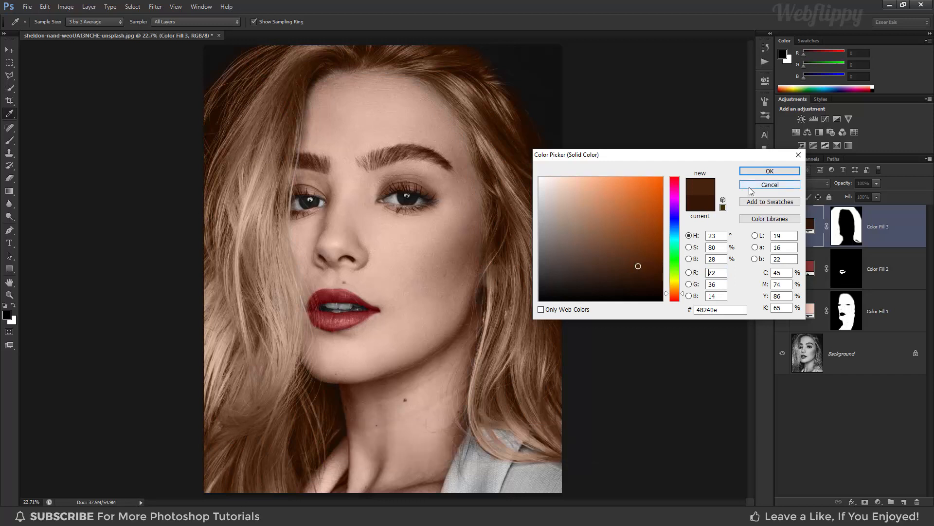
left_click(769, 171)
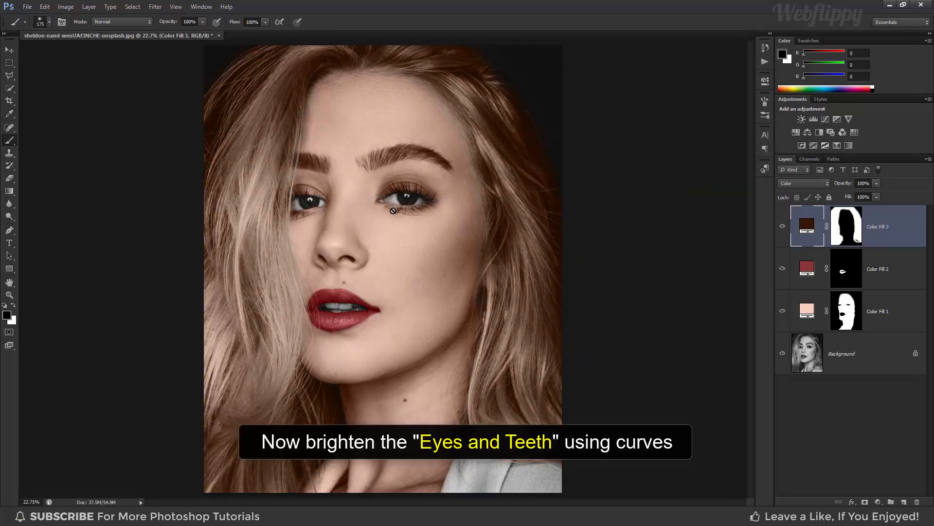
Add a Curves adjustment layer brightening the midtones from input 113 to output 135, and invert its mask.
left_click(877, 501)
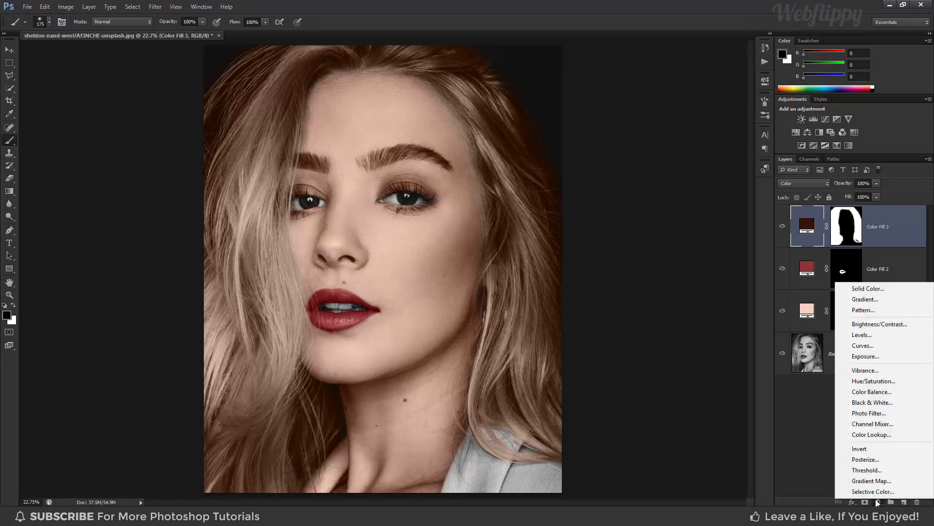
left_click(862, 346)
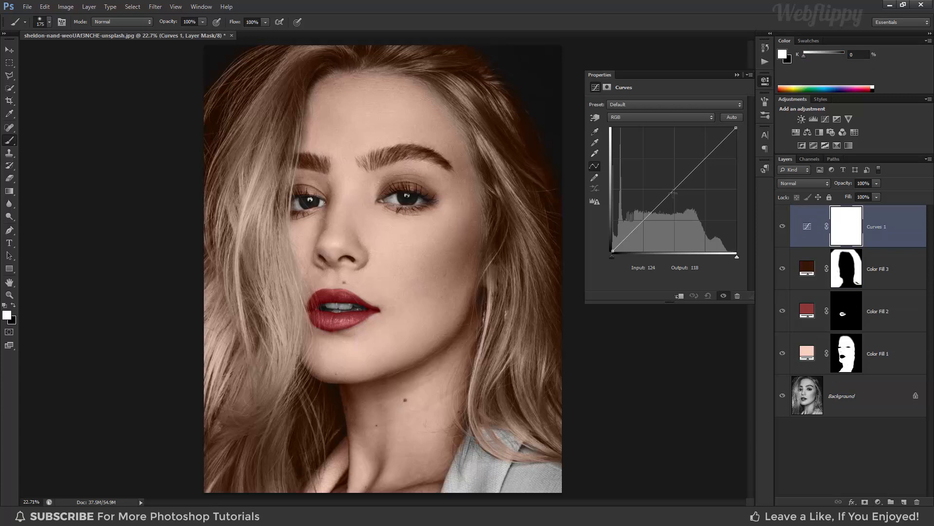
left_click_drag(673, 194, 668, 186)
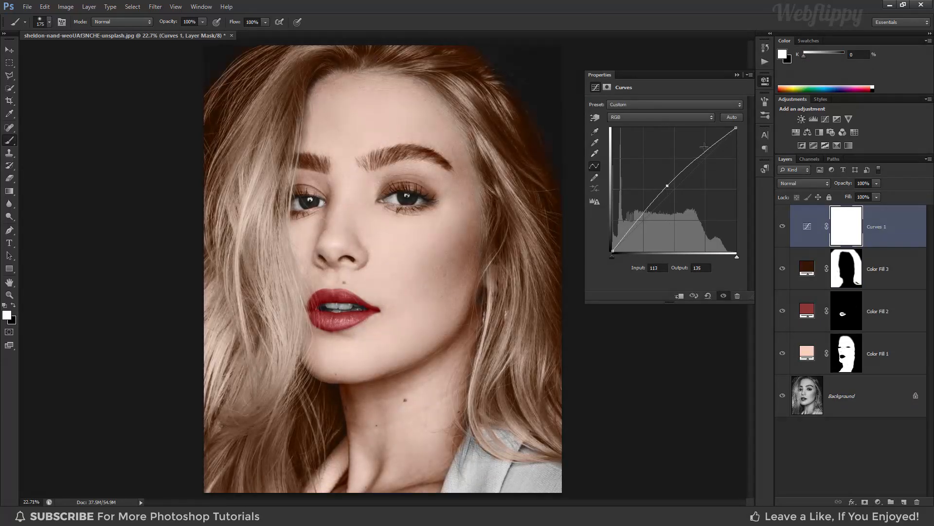
left_click(737, 76)
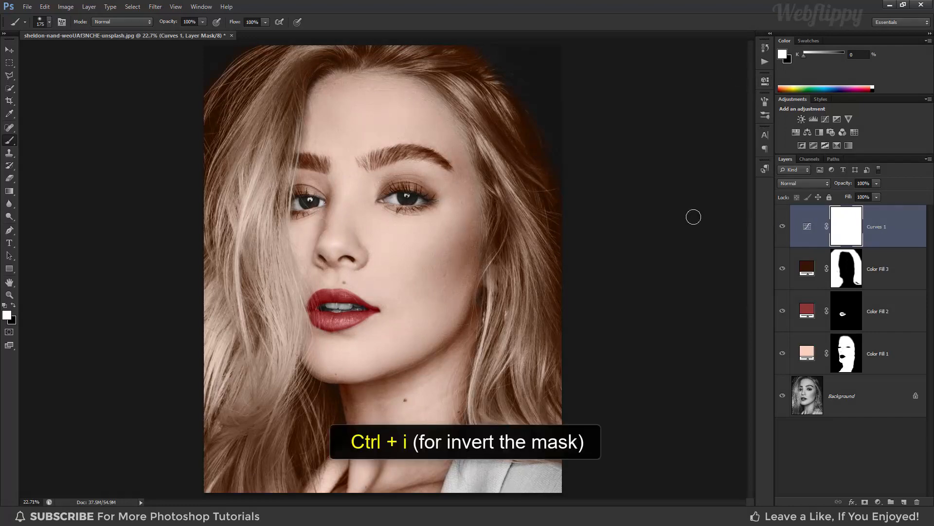
key("ctrl+i")
Paint both eyes and the teeth with a small white brush on the Curves mask and compare the image with the layer hidden and shown.
scroll(379, 234, "up", 4)
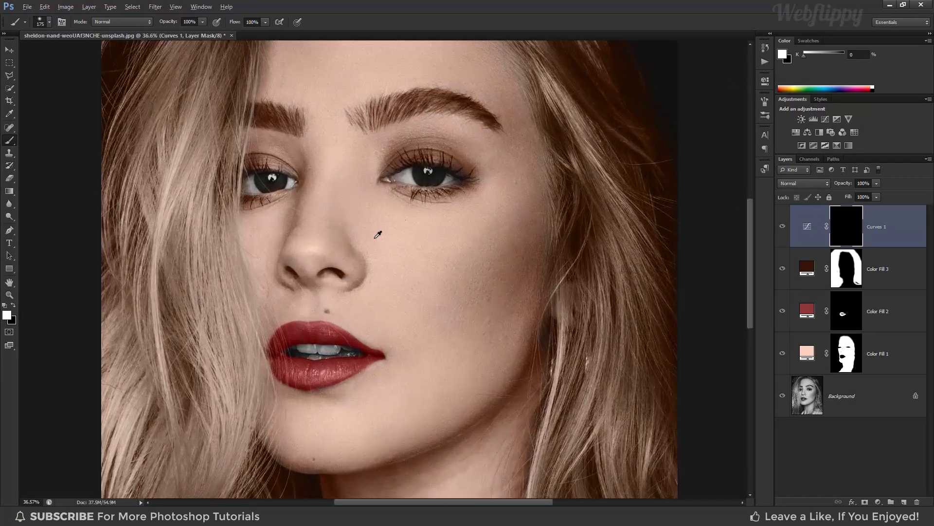
left_click_drag(361, 200, 360, 217)
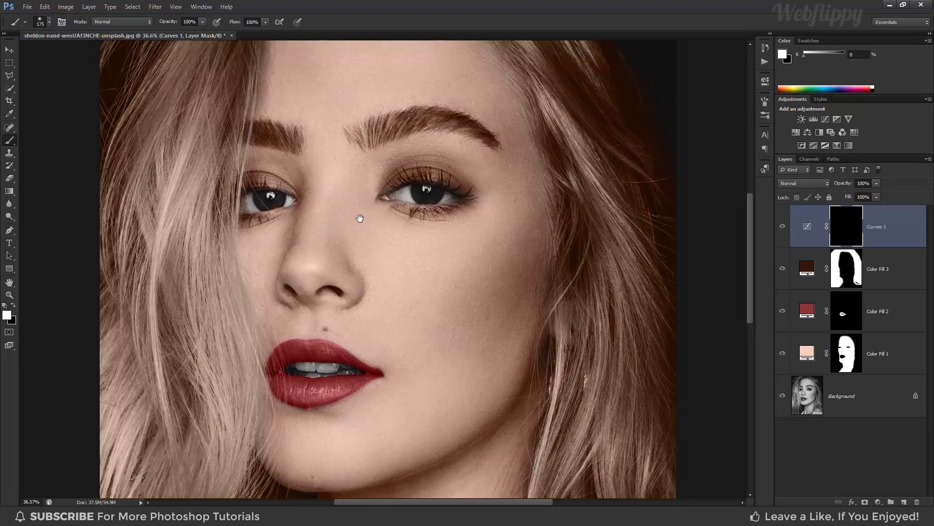
key("bracketleft")
key("bracketleft")
key("bracketleft")
key("bracketleft")
key("bracketleft")
key("bracketleft")
key("bracketleft")
key("bracketleft")
left_click(427, 189)
left_click(271, 195)
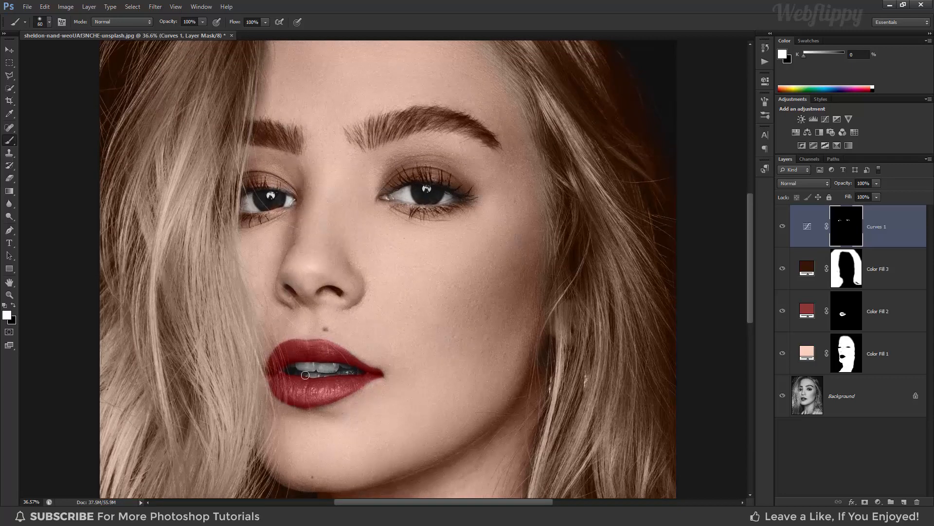
left_click_drag(305, 375, 349, 371)
scroll(390, 307, "down", 3)
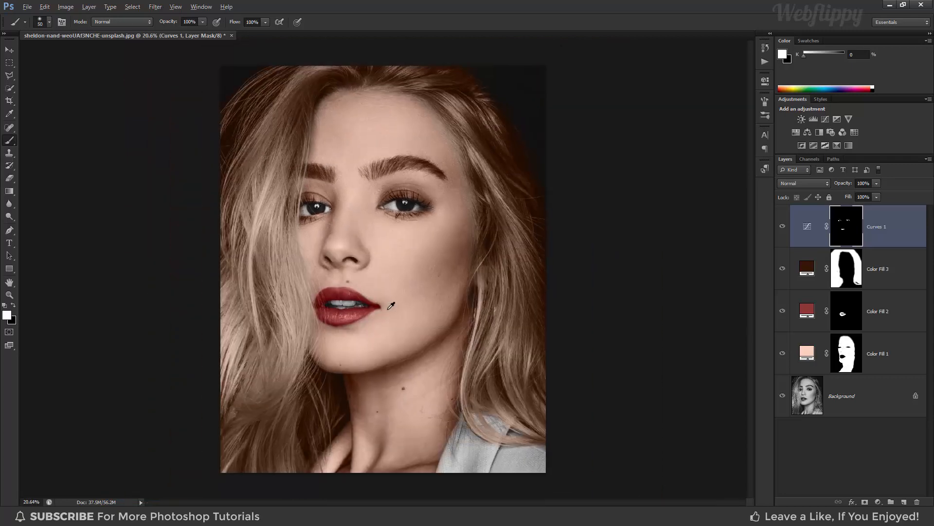
key("alt")
left_click(782, 232)
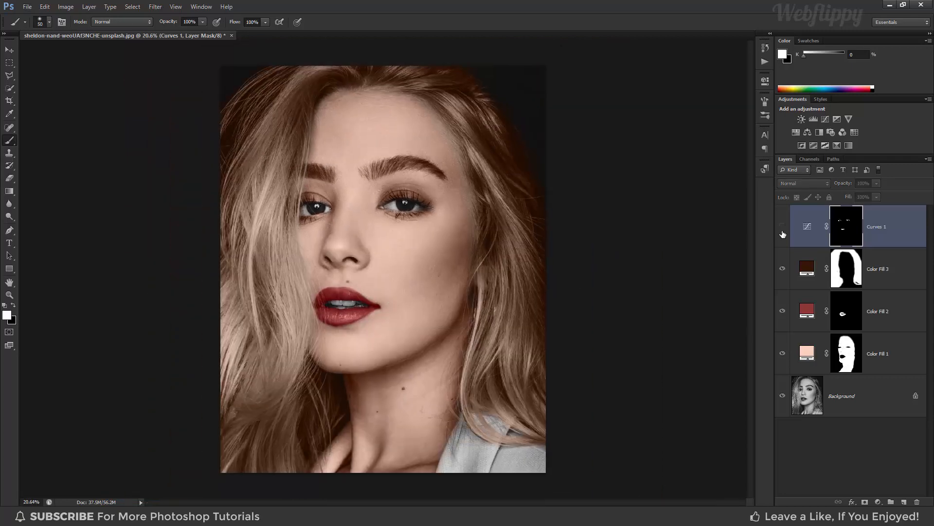
left_click(782, 233)
left_click(783, 232)
left_click(783, 233)
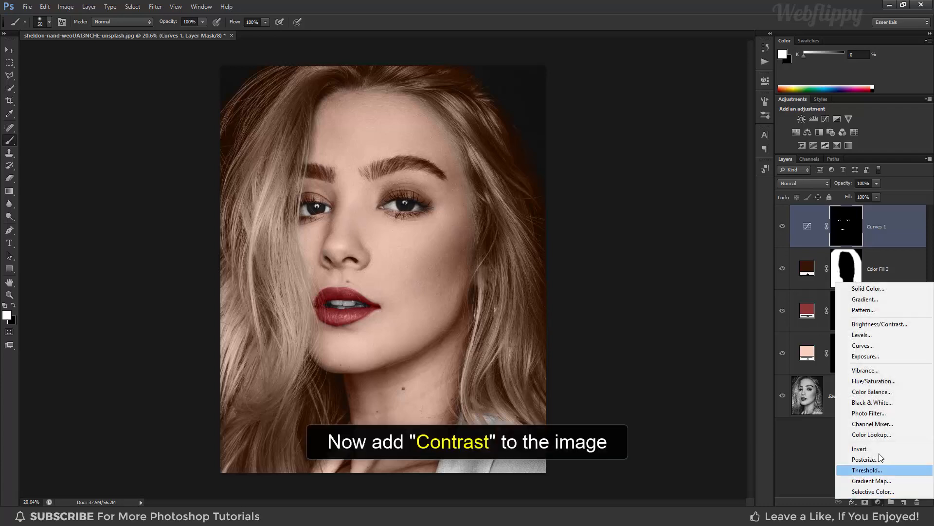
Add a Brightness/Contrast adjustment layer with Contrast 50 and compare the image with and without it.
left_click(872, 328)
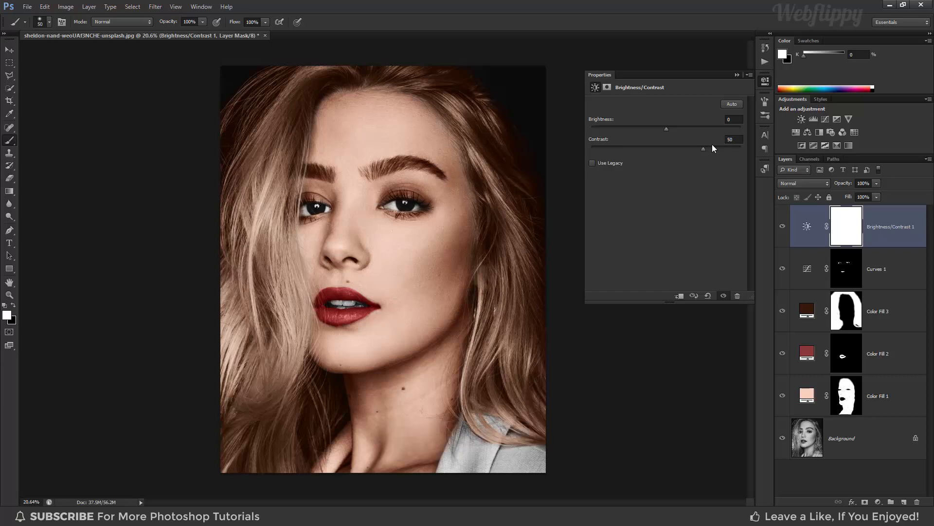
left_click(737, 75)
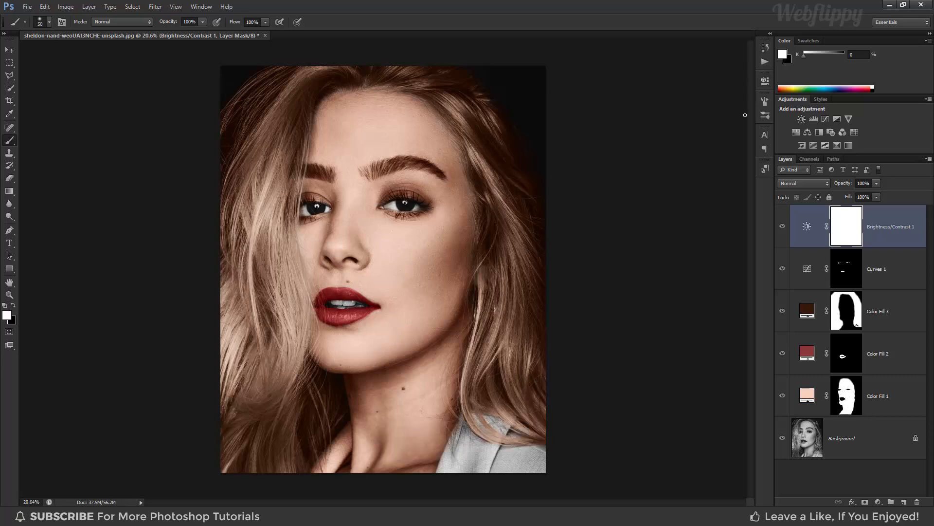
left_click(780, 227)
left_click(780, 227)
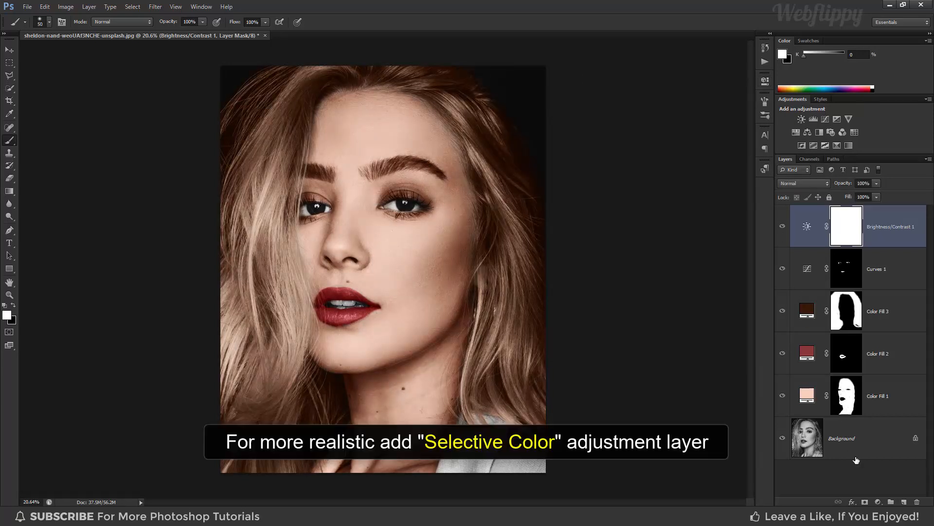
Add a Selective Color adjustment layer with Reds at Cyan +7% and Yellow -4%, and Whites at Black -17%.
left_click(875, 501)
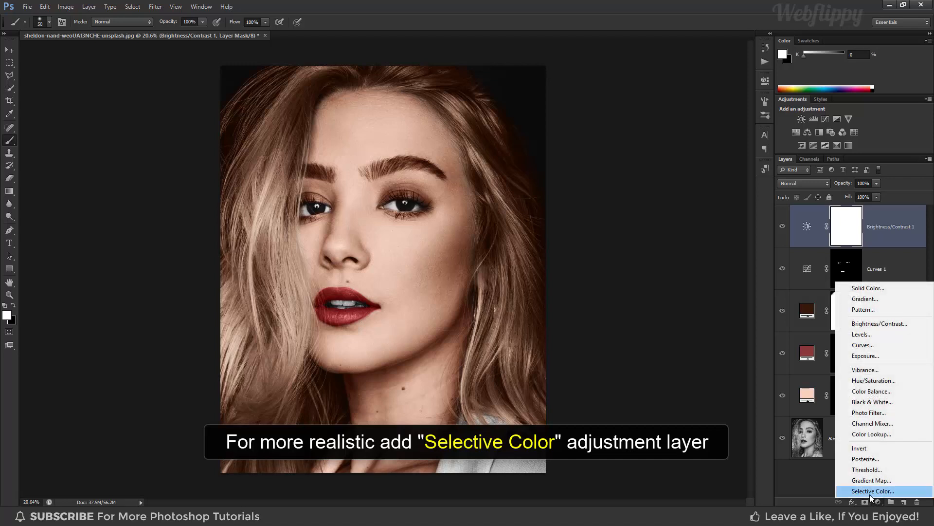
left_click(869, 494)
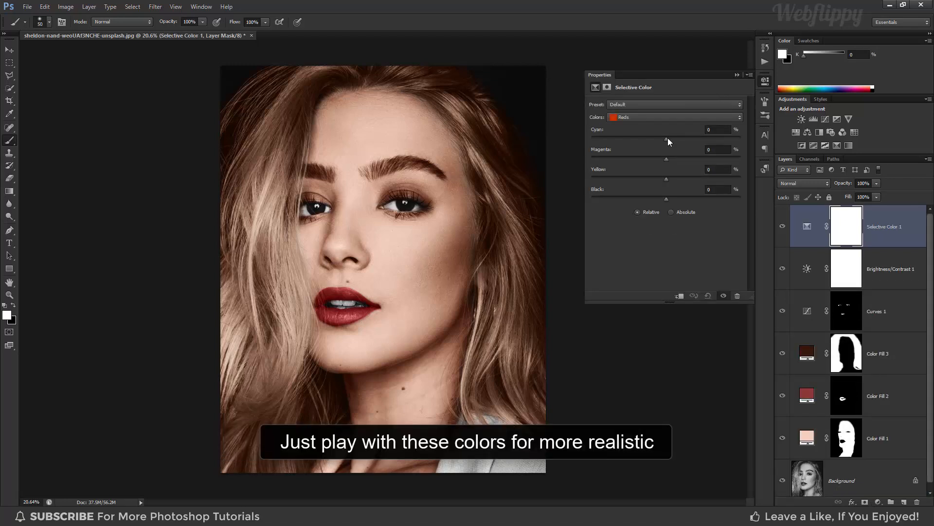
mouse_move(668, 141)
left_mouse_down()
mouse_move(657, 147)
mouse_move(672, 144)
left_mouse_up()
left_click_drag(667, 180, 662, 181)
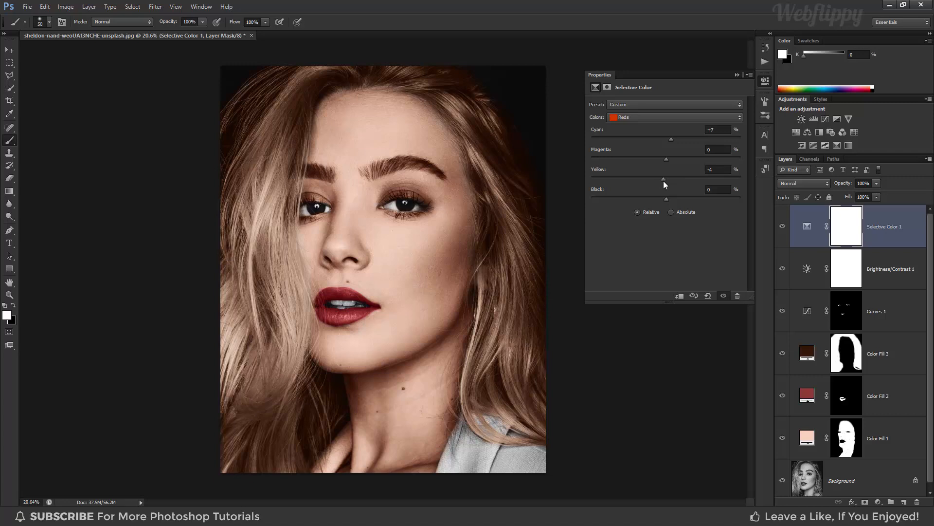
left_click(643, 117)
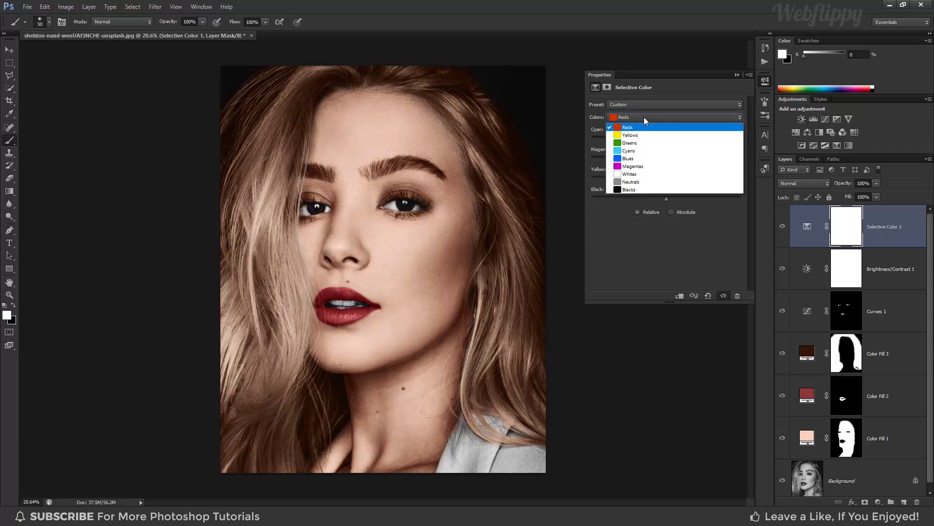
left_click(645, 175)
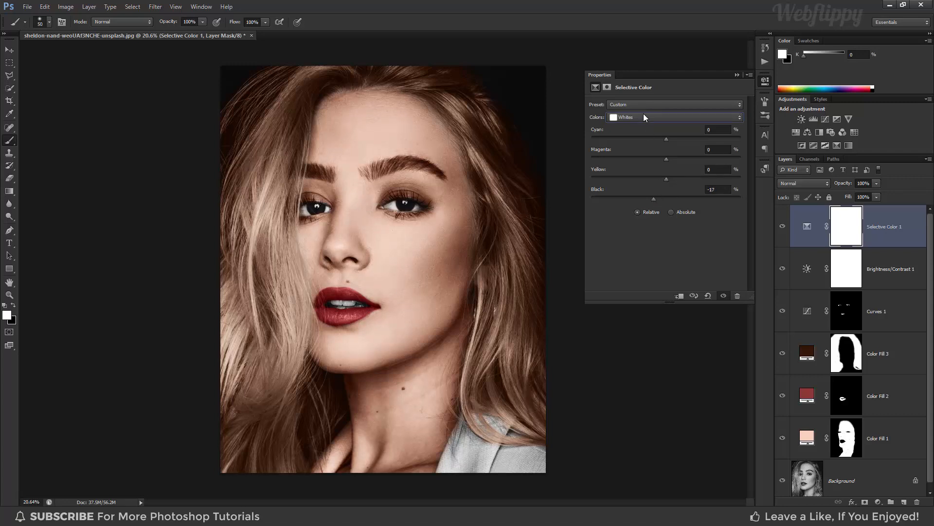
Choose the Neutrals range in the Selective Color adjustment.
left_click(644, 117)
left_click(650, 184)
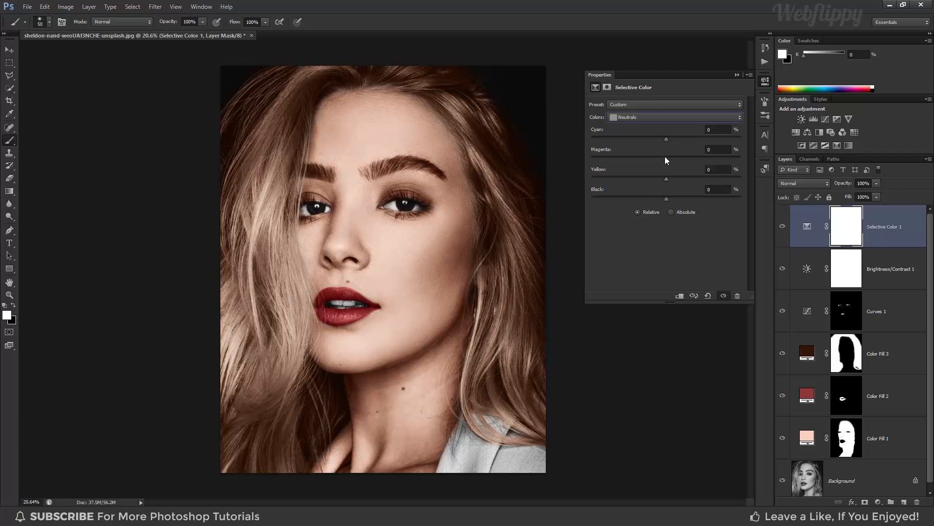